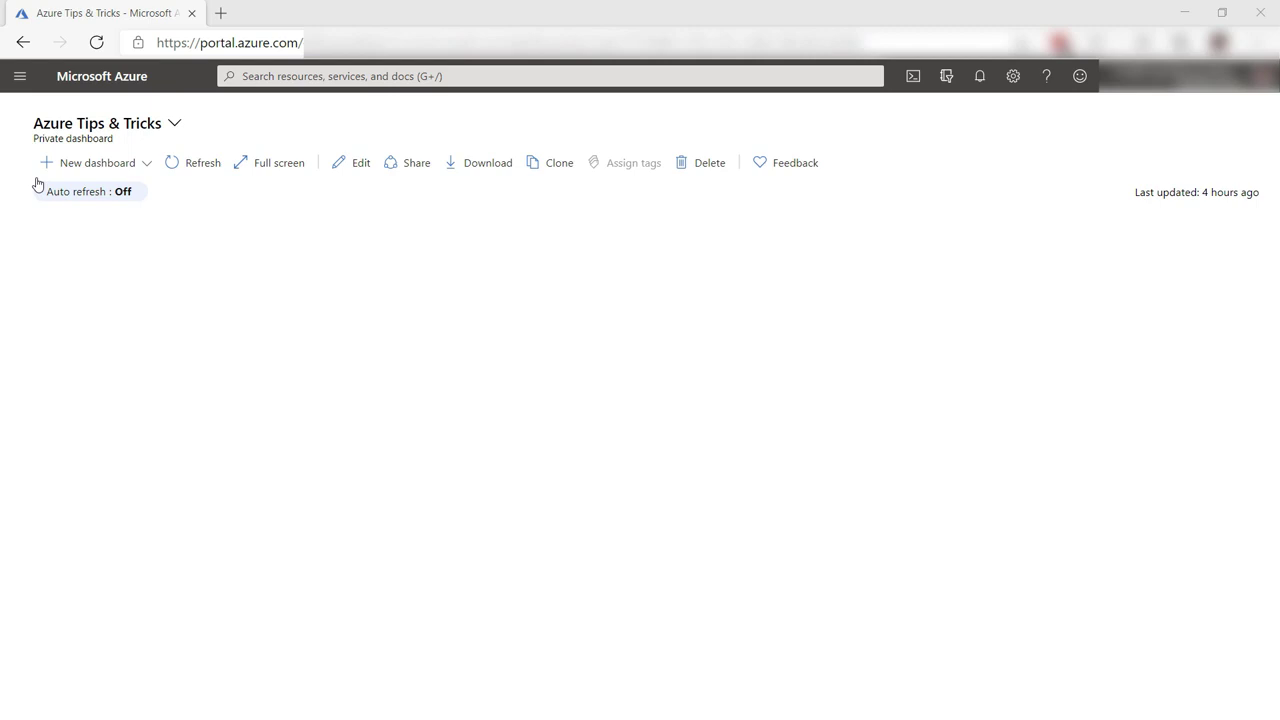
Find Azure Digital Twins in the marketplace by searching for "digital twins" and start creating an instance.
{"action": "left_click", "coordinate": [20, 76]}
{"action": "left_click", "coordinate": [26, 106]}
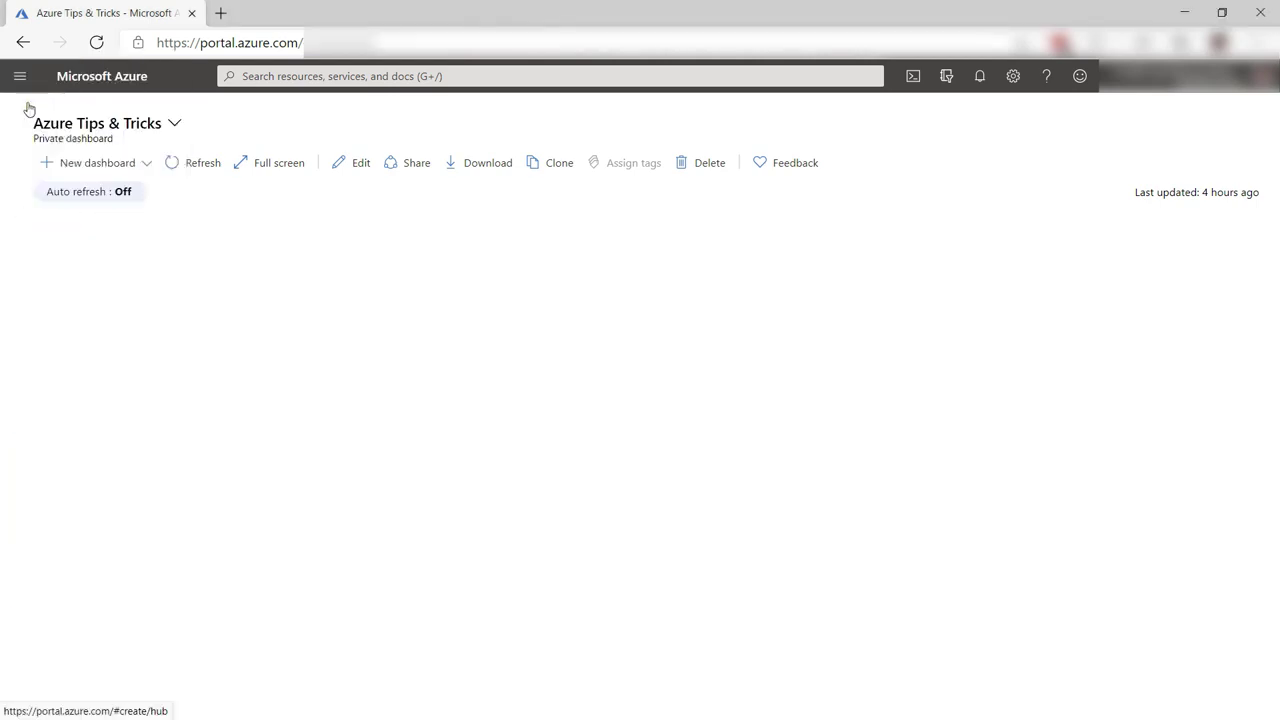
{"action": "type", "text": "digi"}
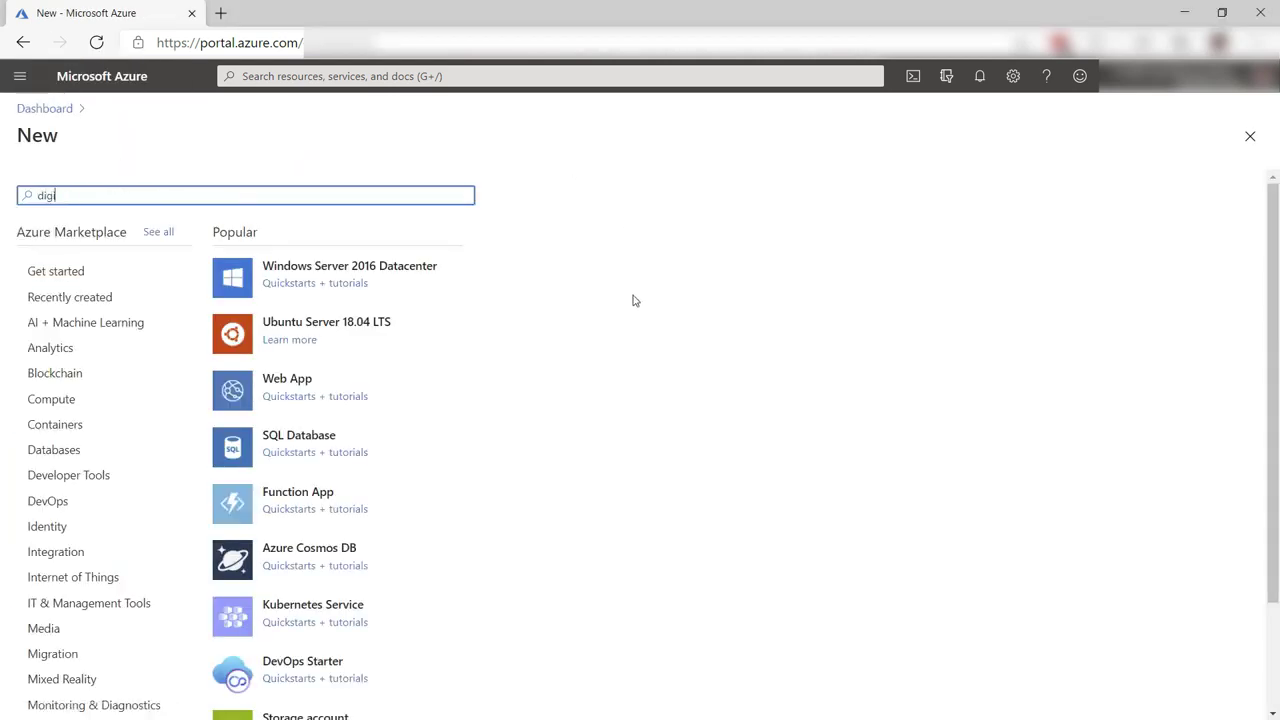
{"action": "type", "text": "tal twins"}
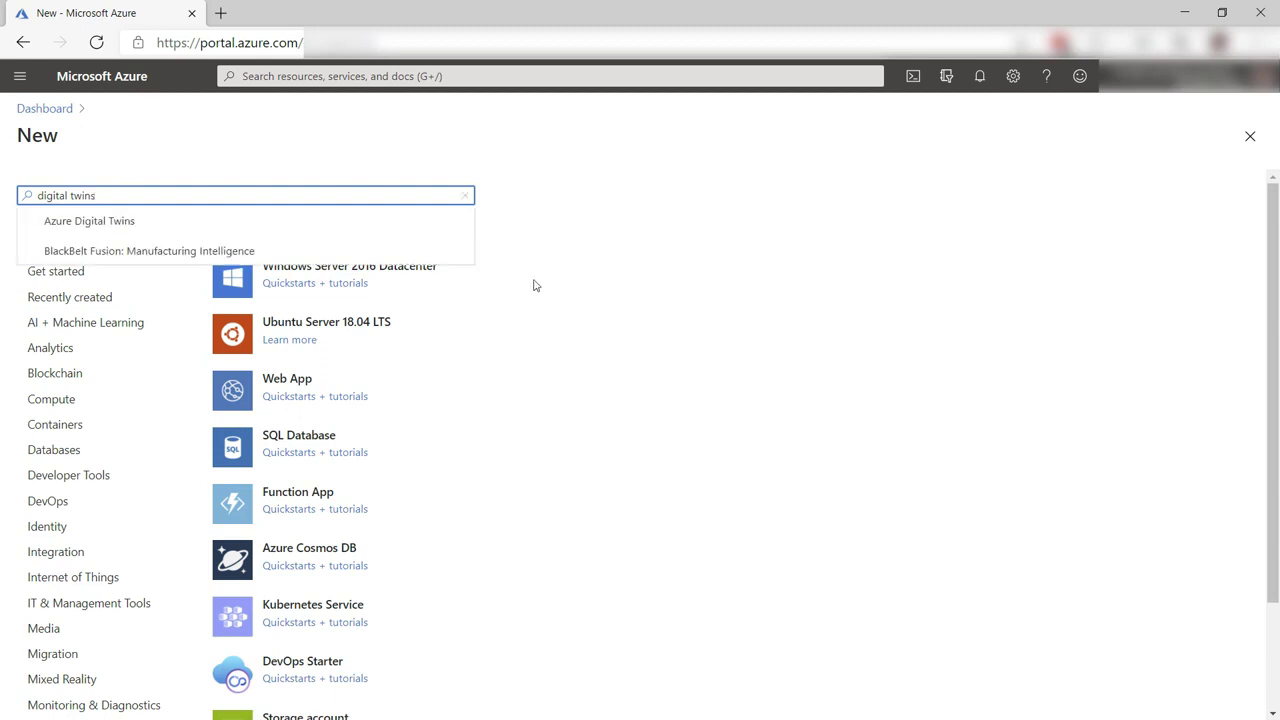
{"action": "left_click", "coordinate": [171, 222]}
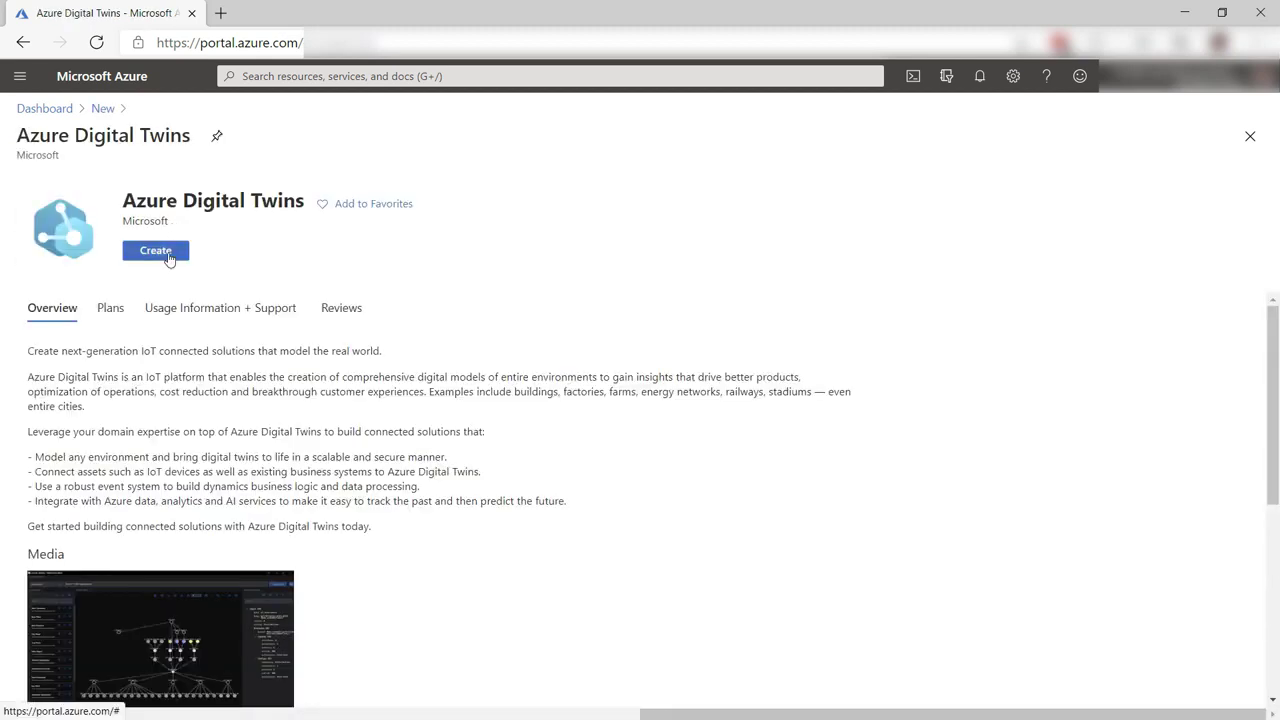
{"action": "left_click", "coordinate": [166, 252]}
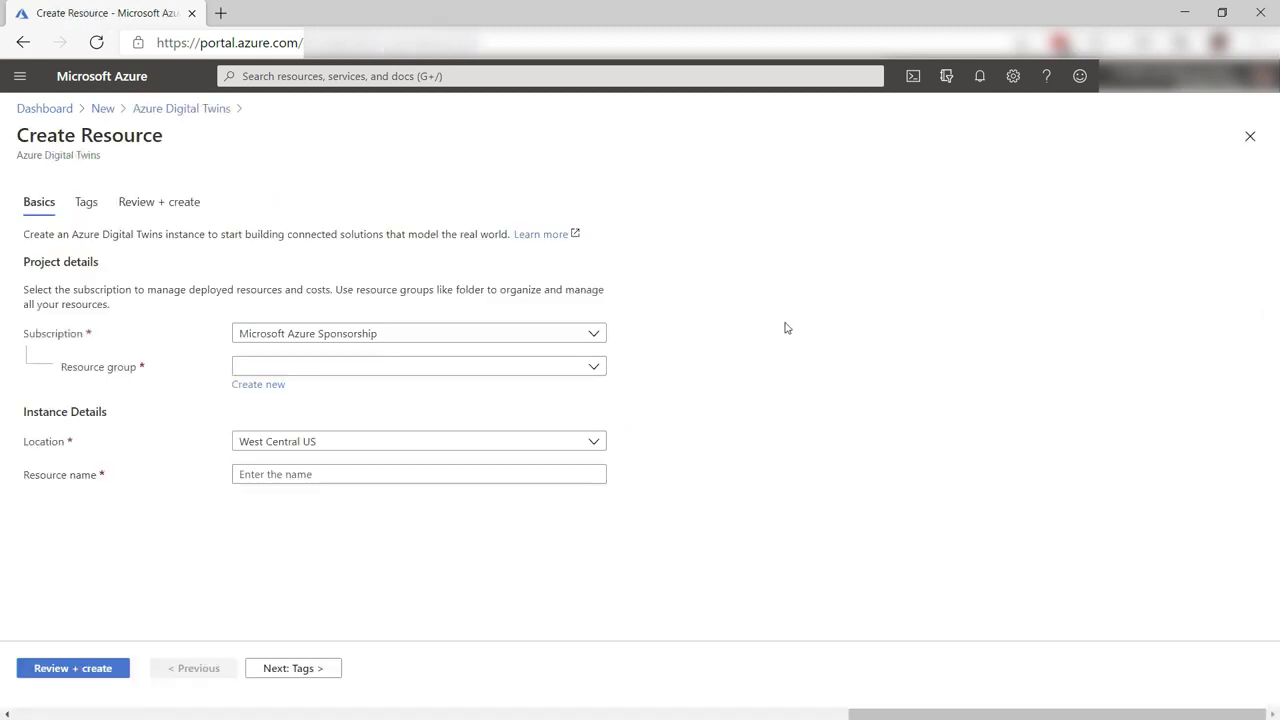
Create the Digital Twins resource named tipstwins in the azuretipsandtricks resource group.
{"action": "left_click", "coordinate": [597, 368]}
{"action": "left_click", "coordinate": [394, 450]}
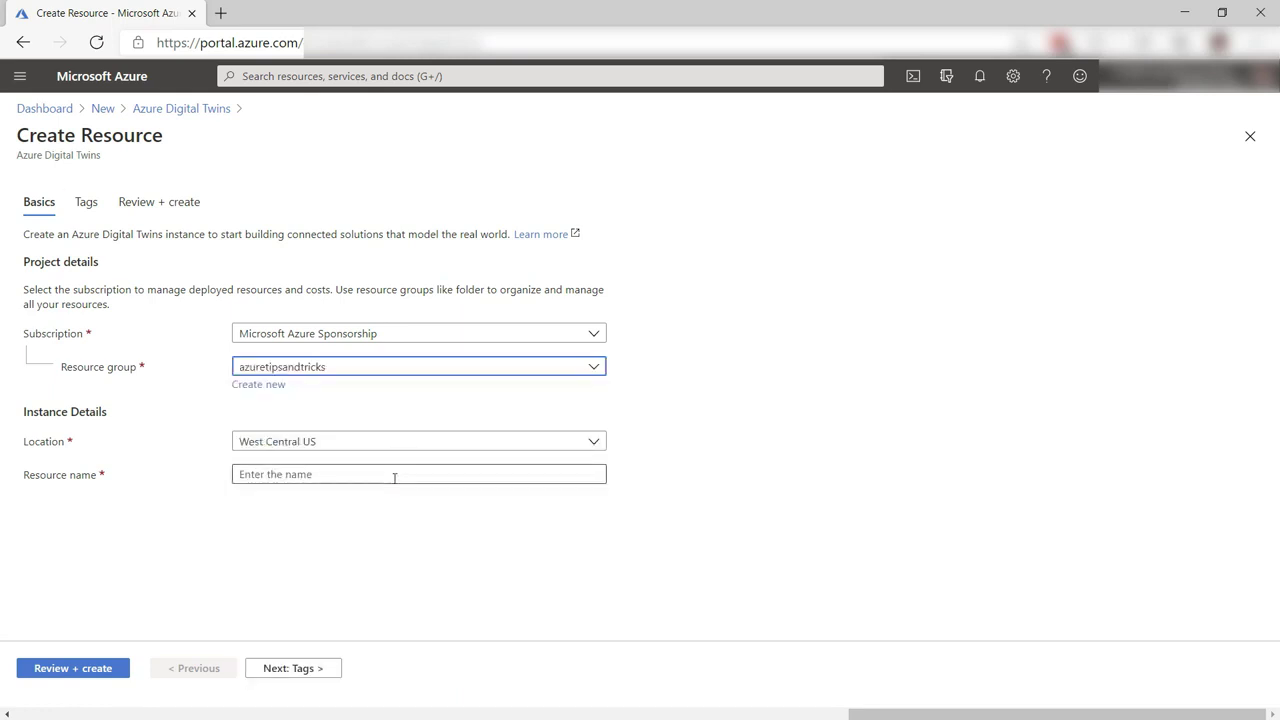
{"action": "left_click", "coordinate": [394, 477]}
{"action": "type", "text": "tipstwins"}
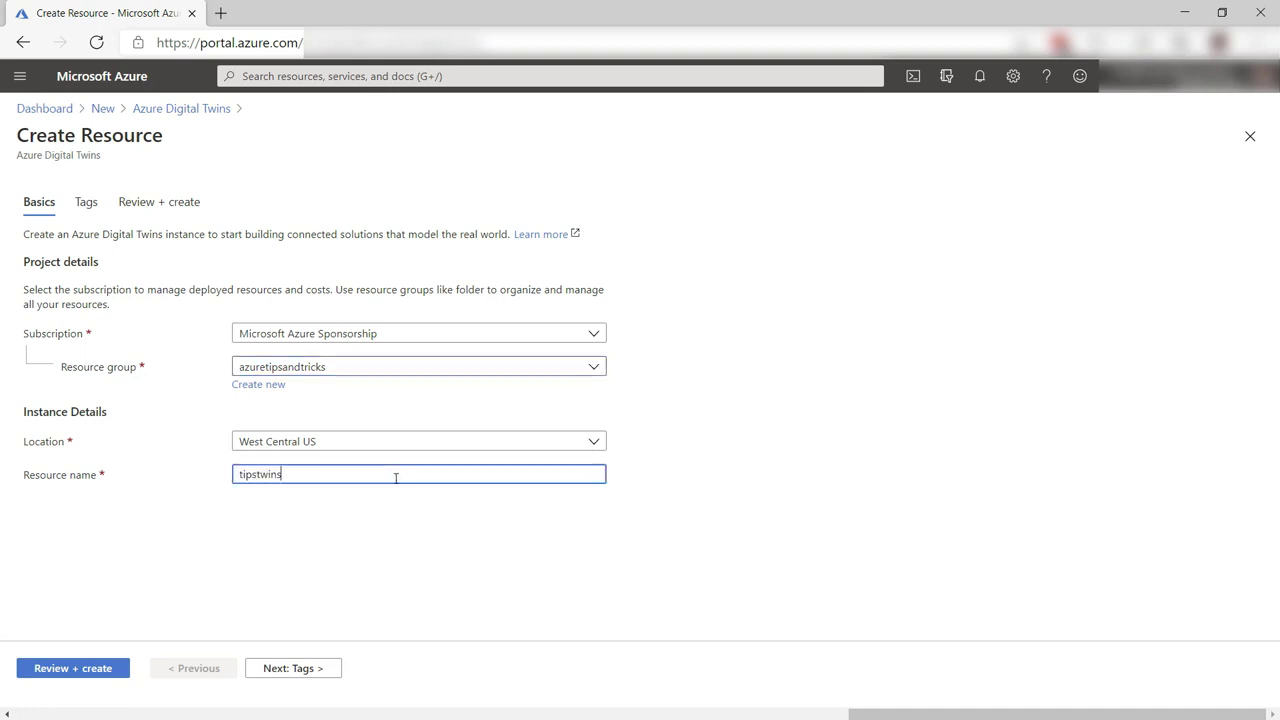
{"action": "left_click", "coordinate": [97, 669]}
{"action": "left_click", "coordinate": [64, 670]}
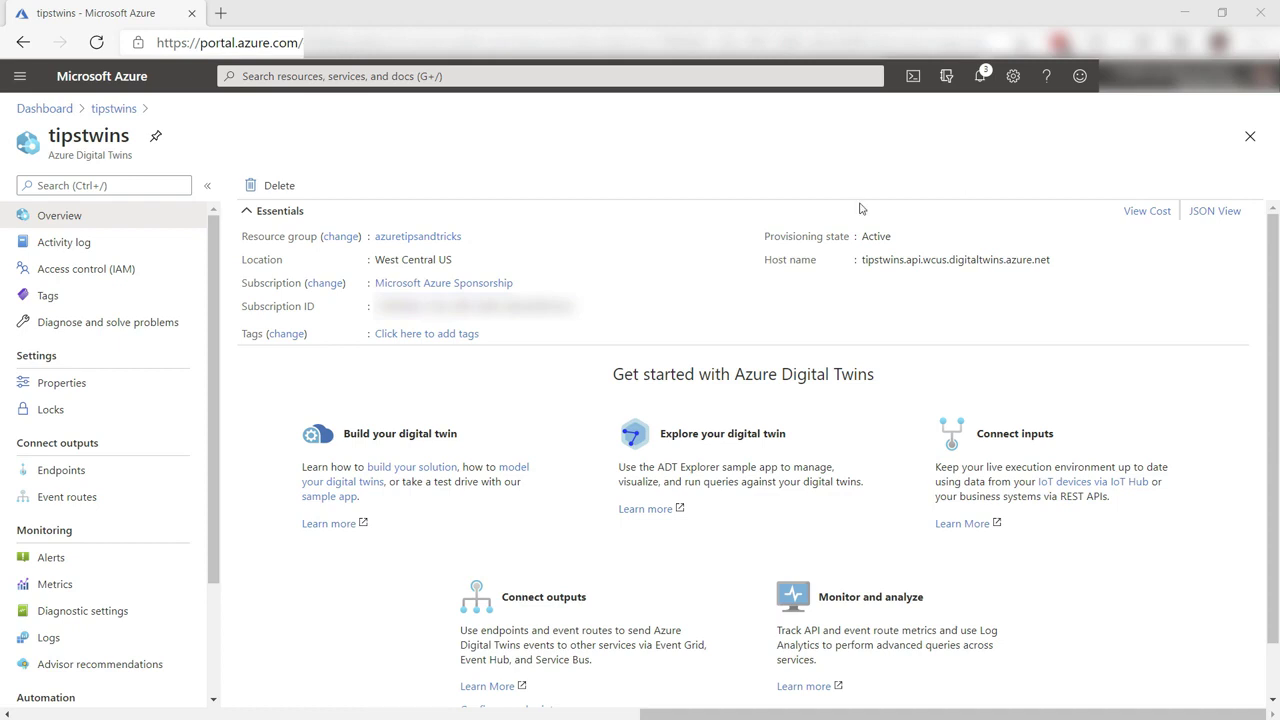
Assign the Azure Digital Twins Data Owner role on tipstwins to the personal user account and save the assignment.
{"action": "left_click", "coordinate": [92, 270]}
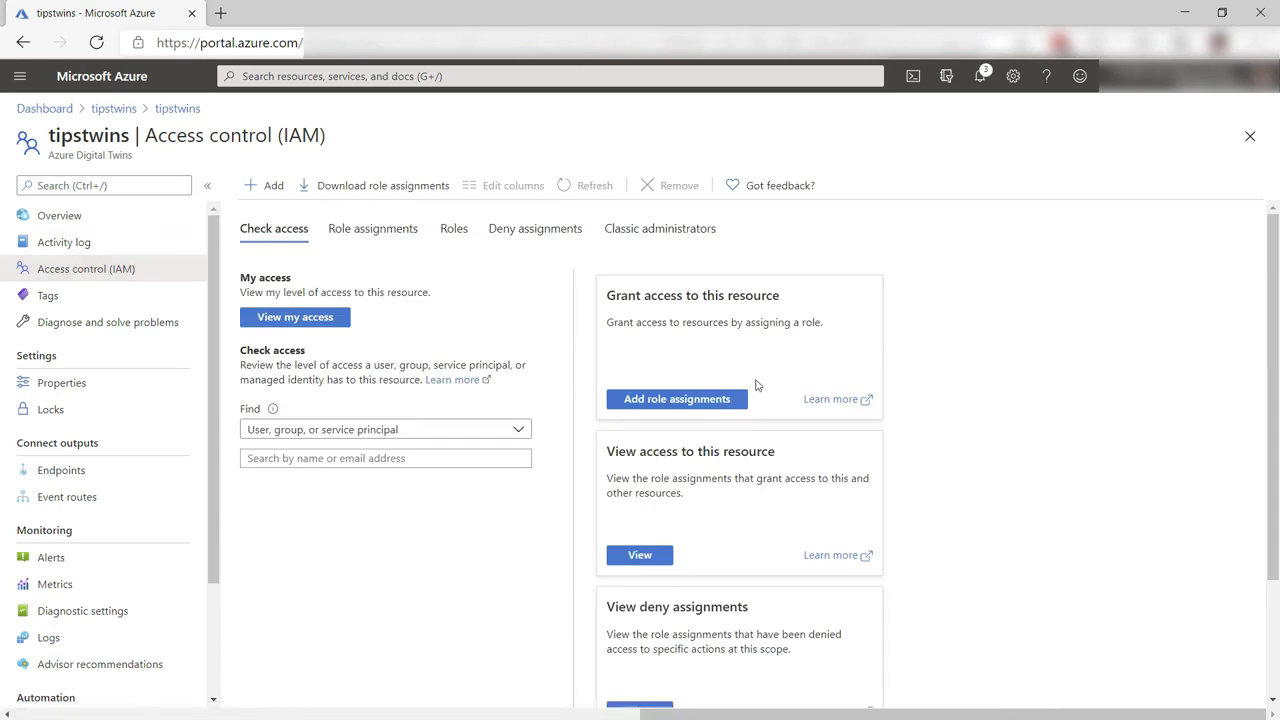
{"action": "left_click", "coordinate": [680, 400]}
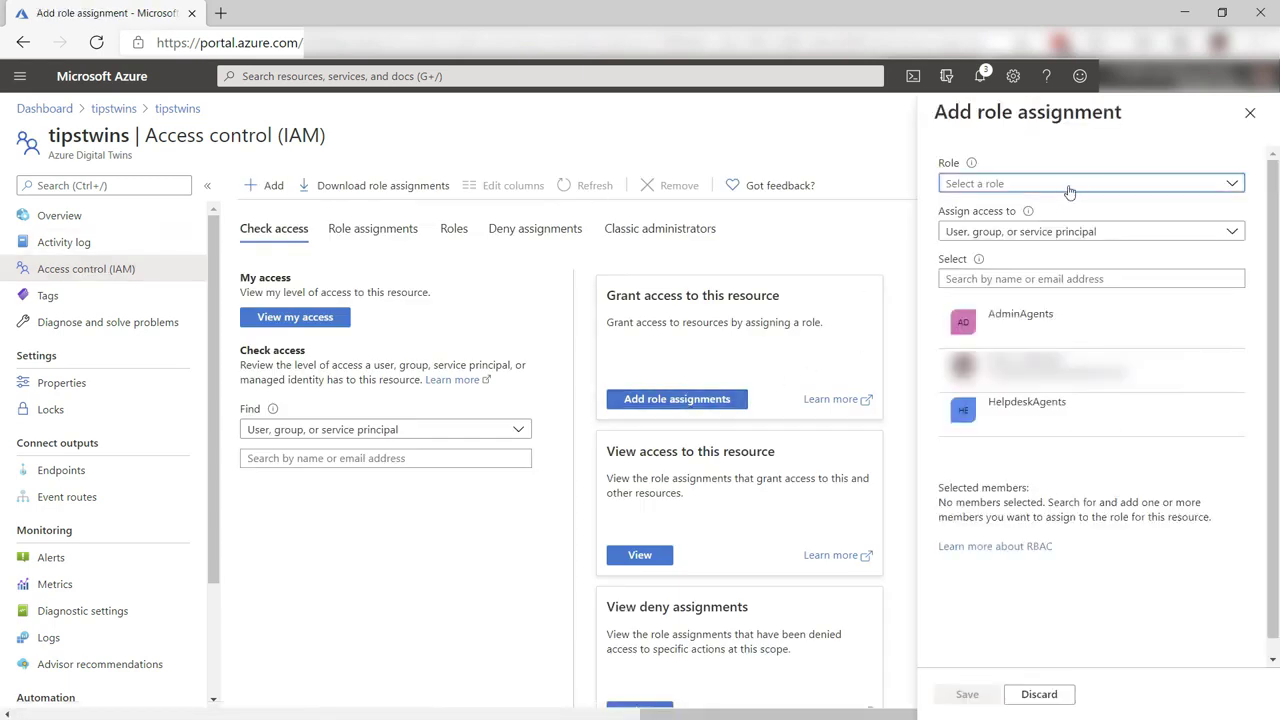
{"action": "left_click", "coordinate": [1077, 186]}
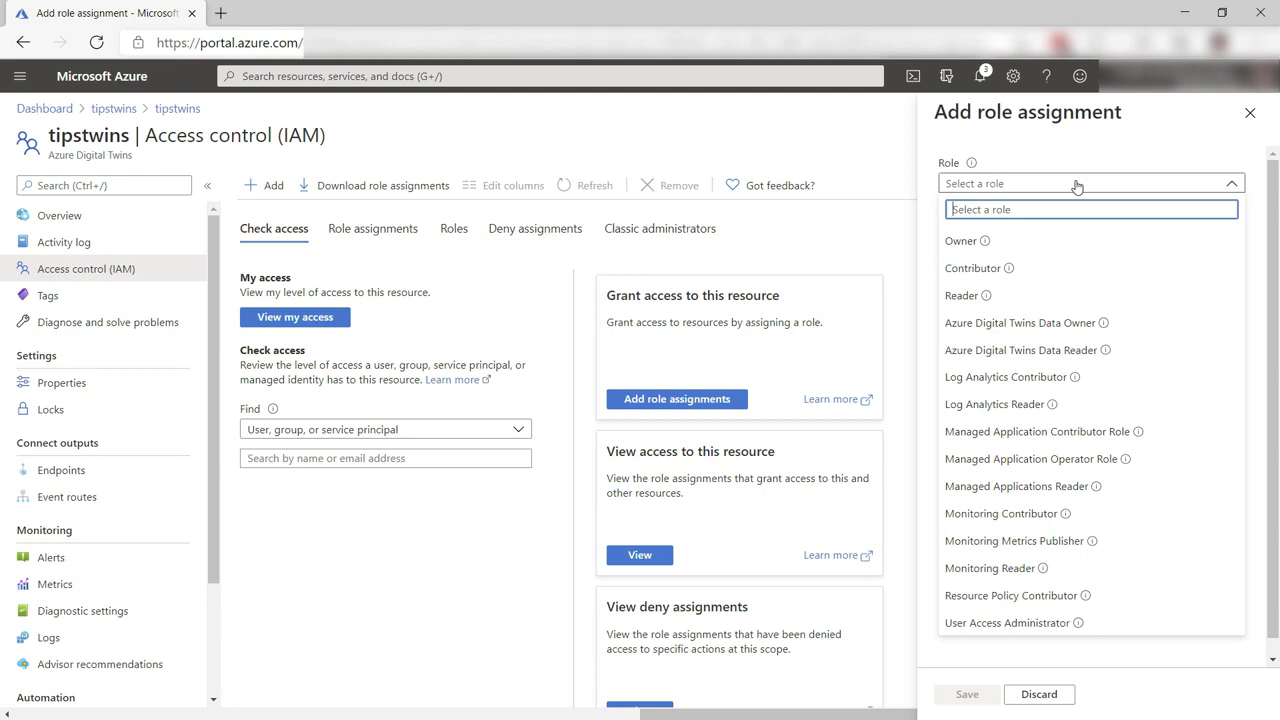
{"action": "left_click", "coordinate": [1049, 328]}
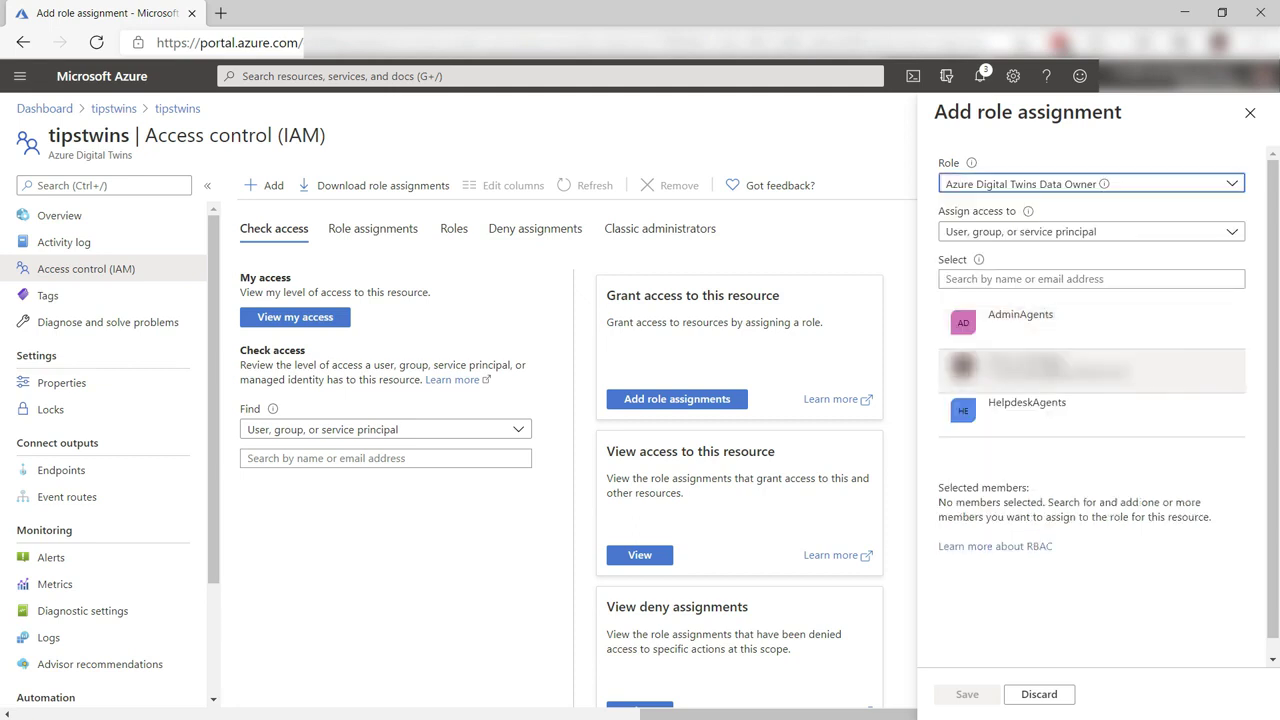
{"action": "left_click", "coordinate": [1050, 369]}
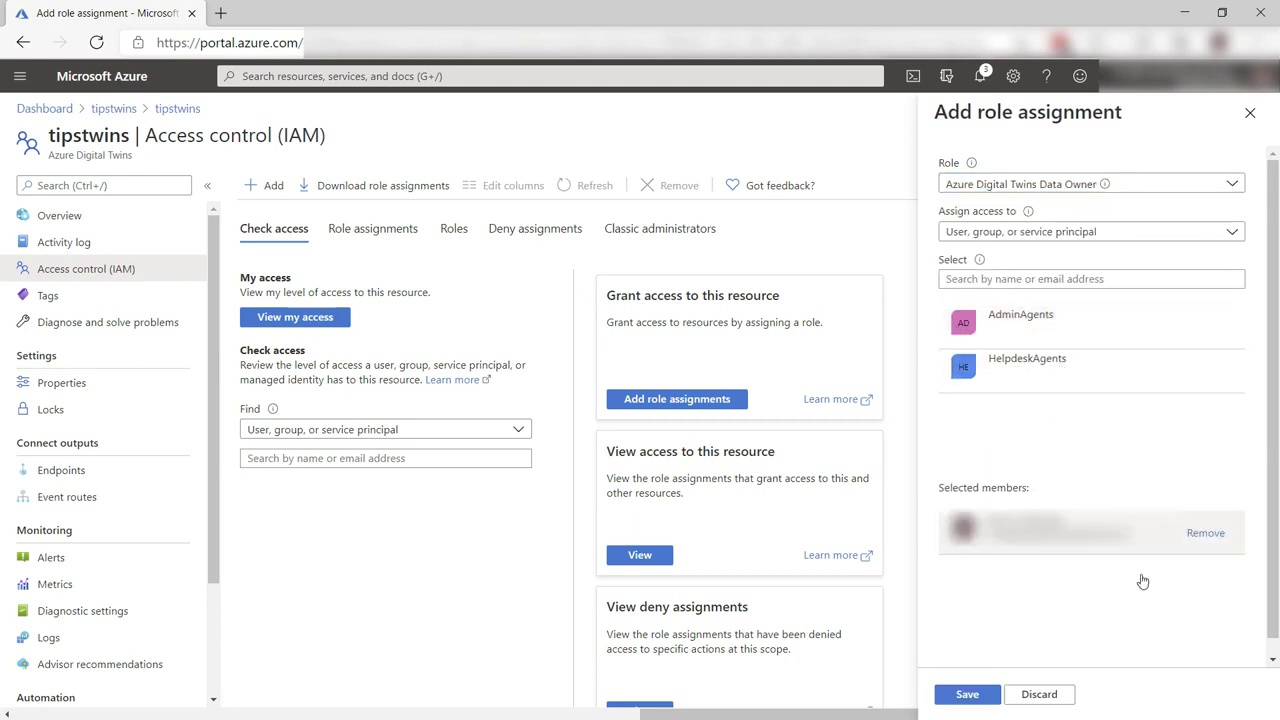
{"action": "left_click", "coordinate": [962, 697]}
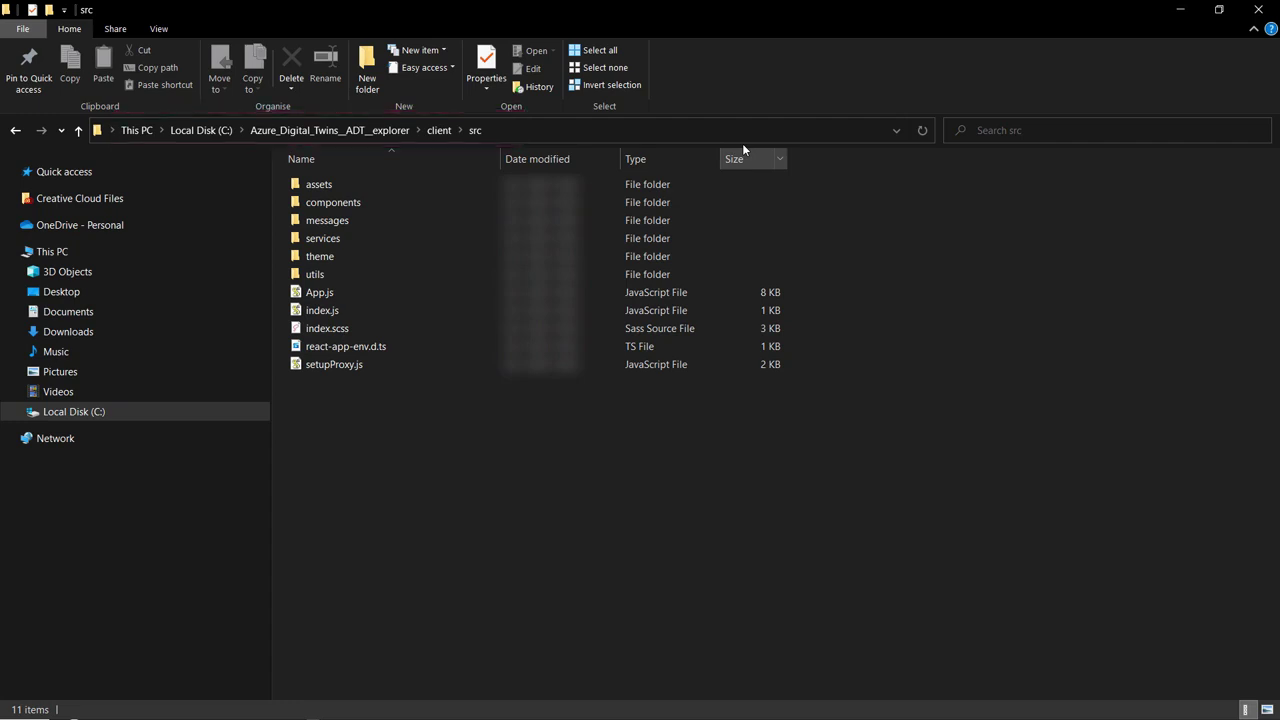
Open a command prompt in the Azure_Digital_Twins__ADT__explorer\client\src folder from File Explorer.
{"action": "left_click", "coordinate": [622, 127]}
{"action": "key", "text": "Home"}
{"action": "type", "text": "cmd"}
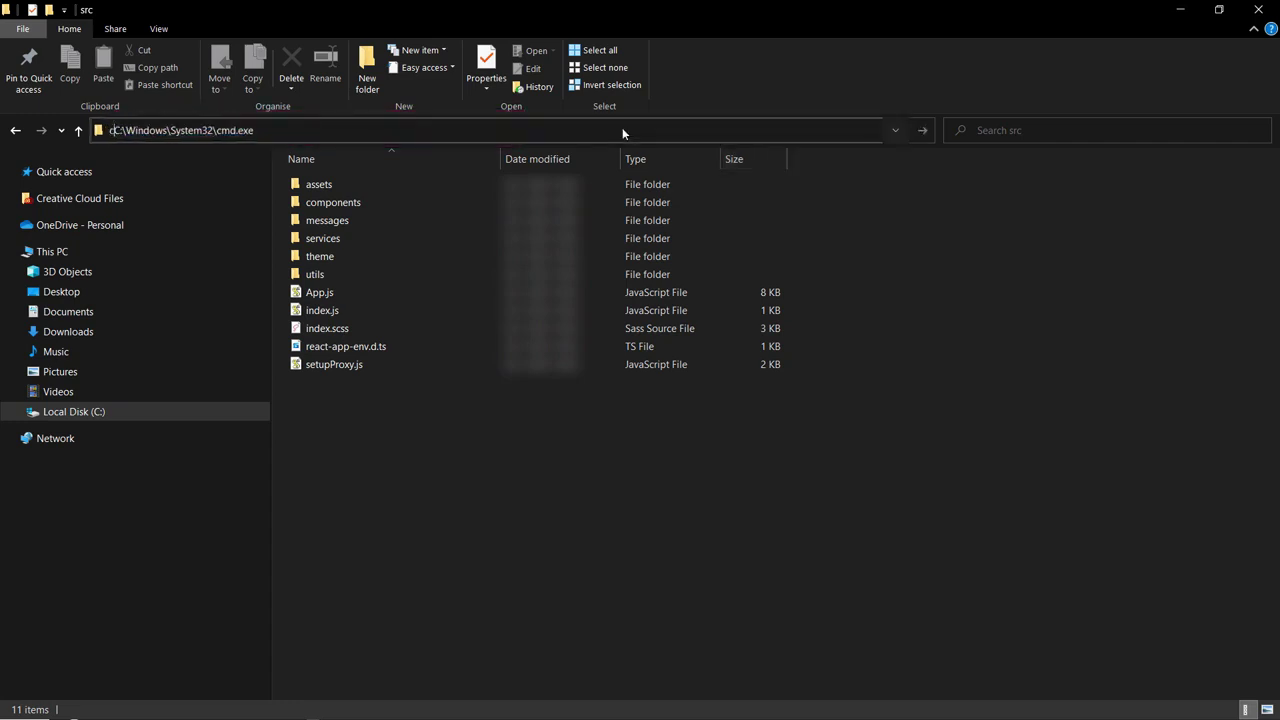
{"action": "key", "text": "Return"}
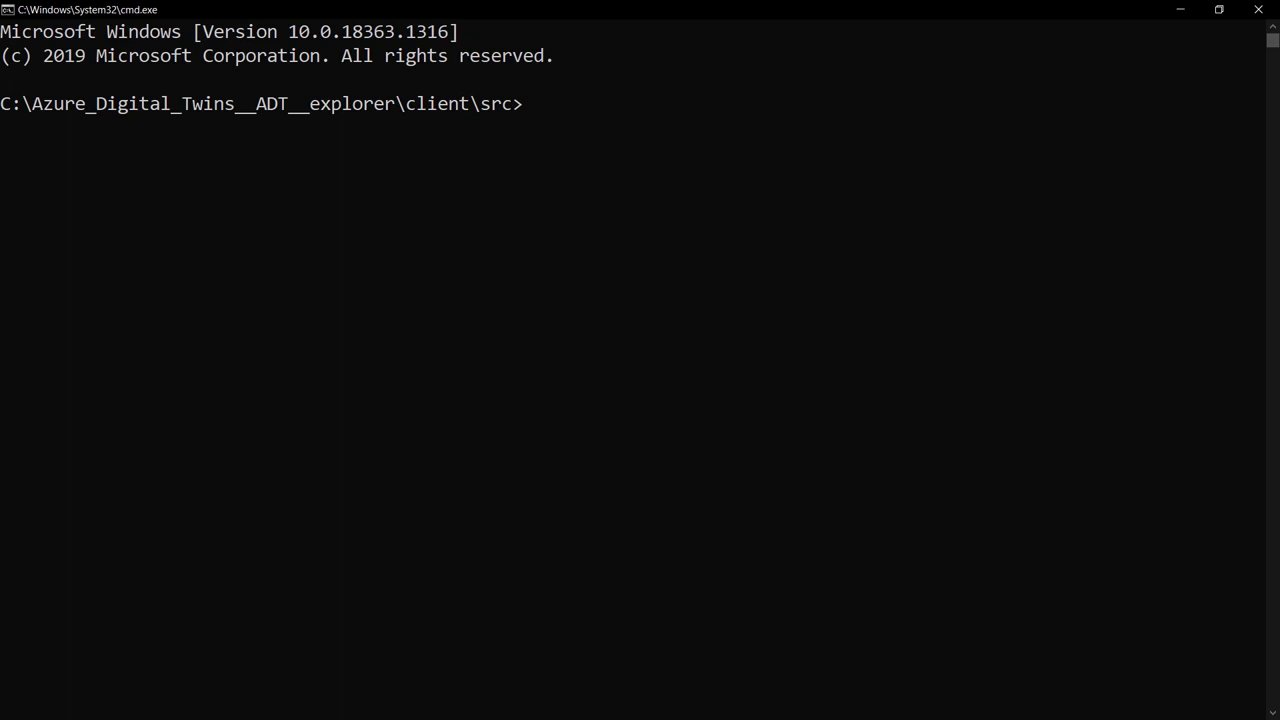
Install the explorer's packages with "npm install" and start it with "npm run start".
{"action": "type", "text": "npm install"}
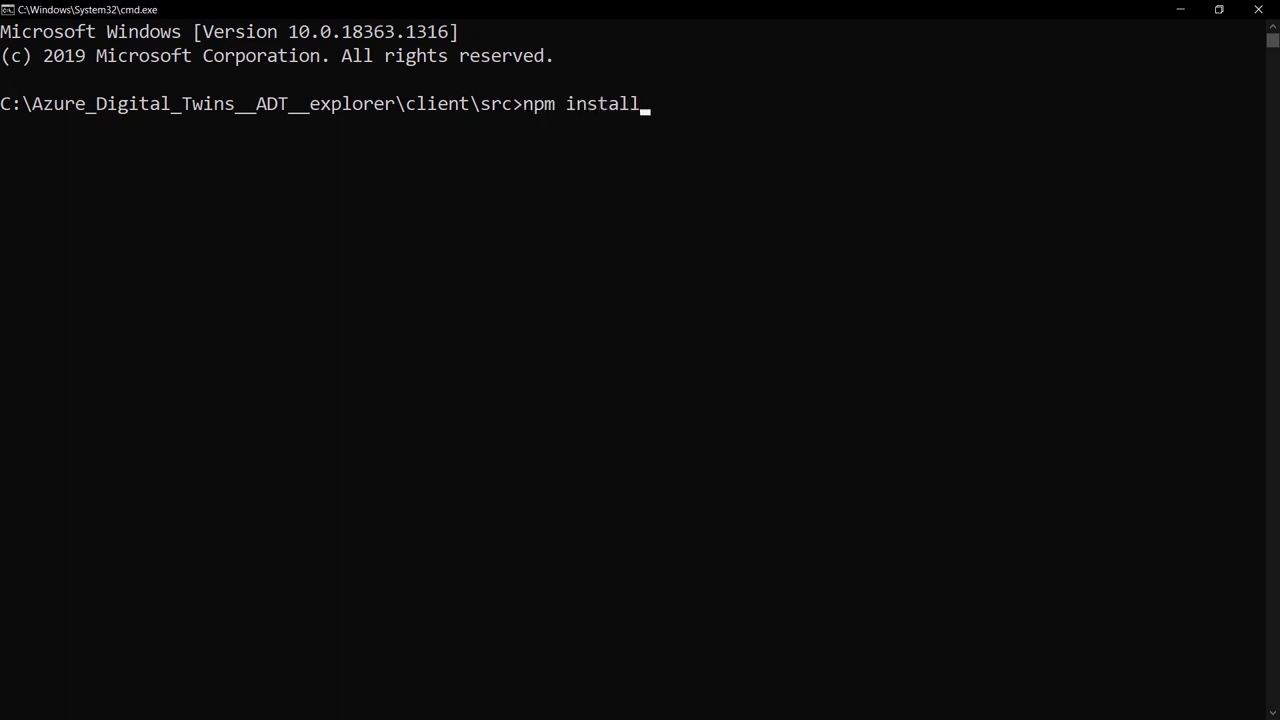
{"action": "key", "text": "Return"}
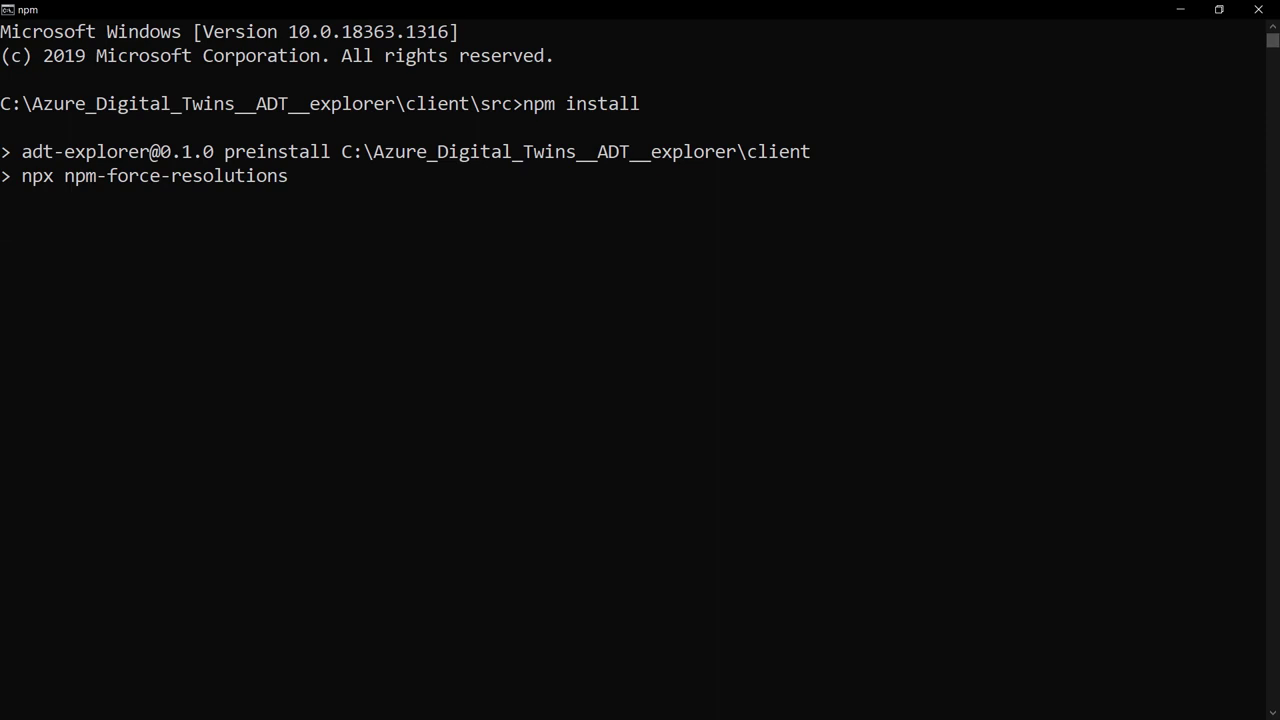
{"action": "type", "text": "m run st"}
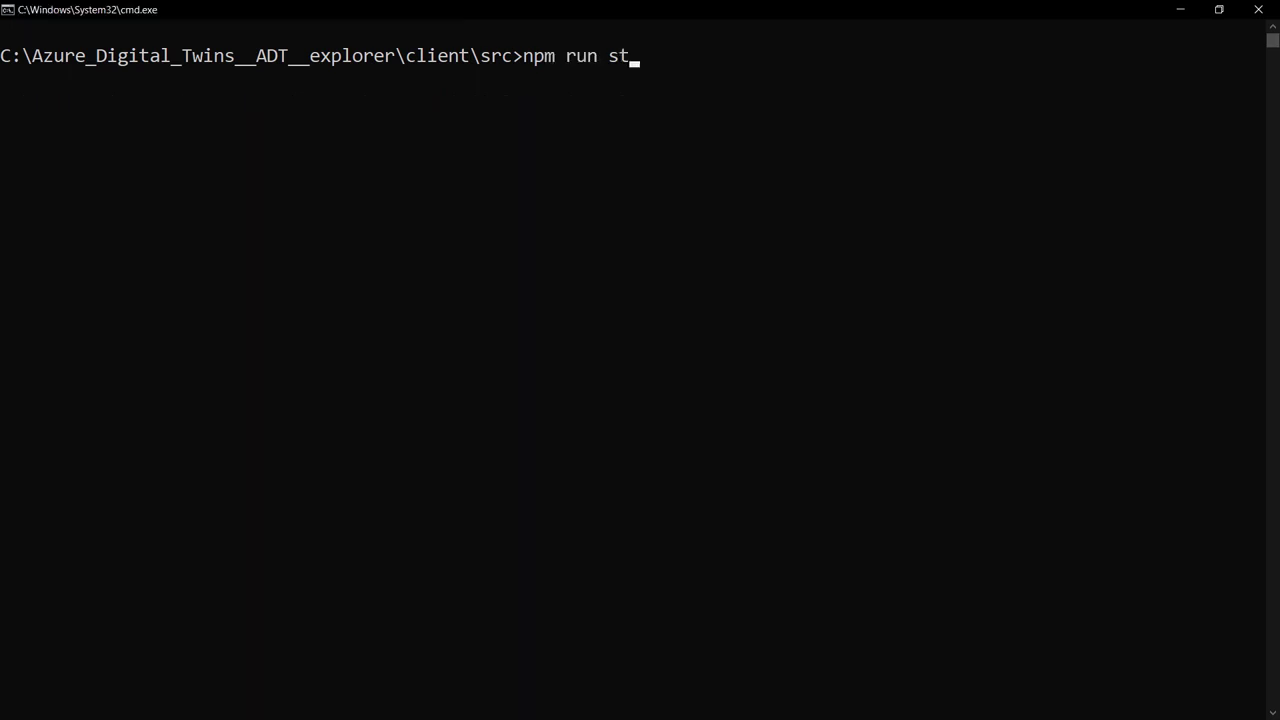
{"action": "type", "text": "art"}
{"action": "key", "text": "Return"}
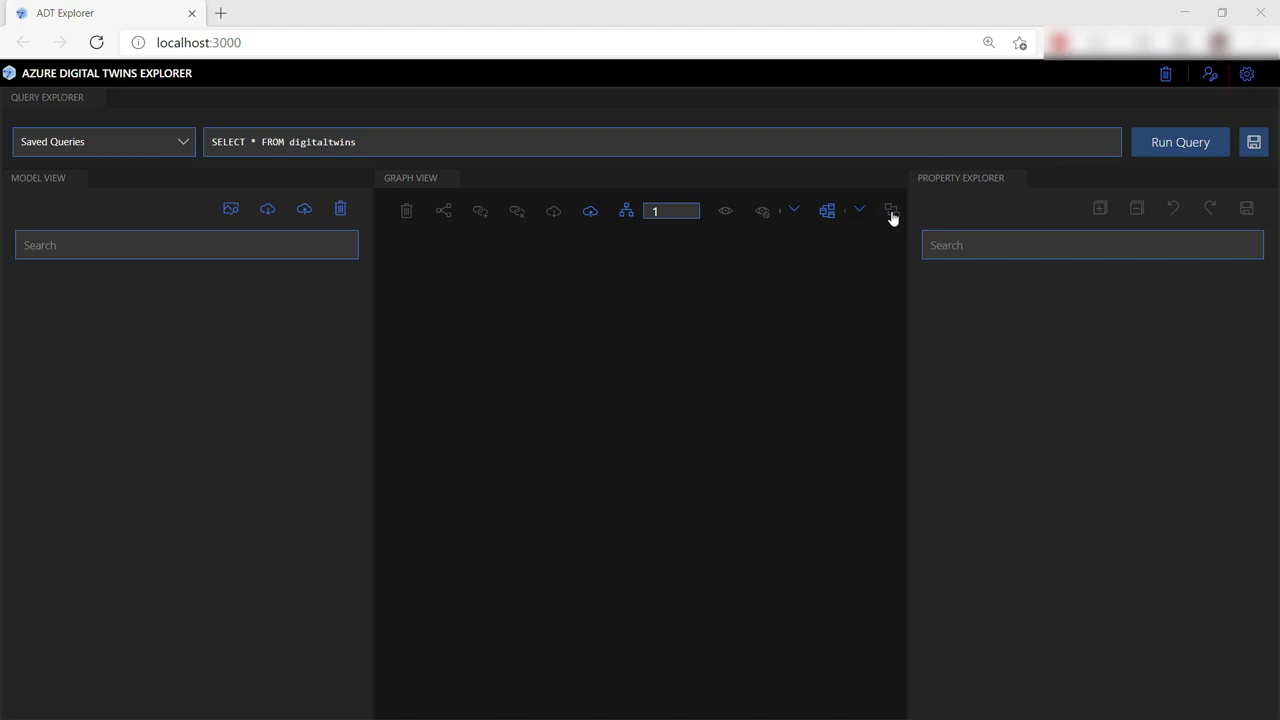
{"action": "left_click", "coordinate": [1208, 77]}
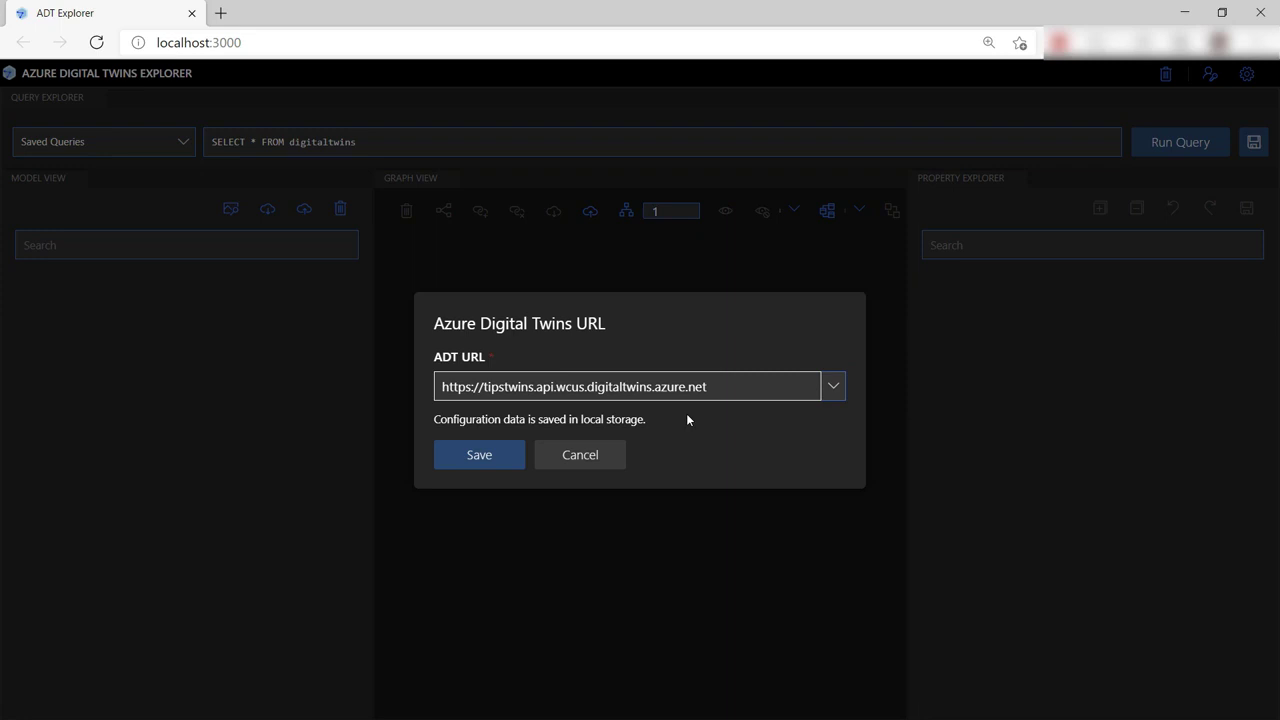
{"action": "left_click", "coordinate": [493, 458]}
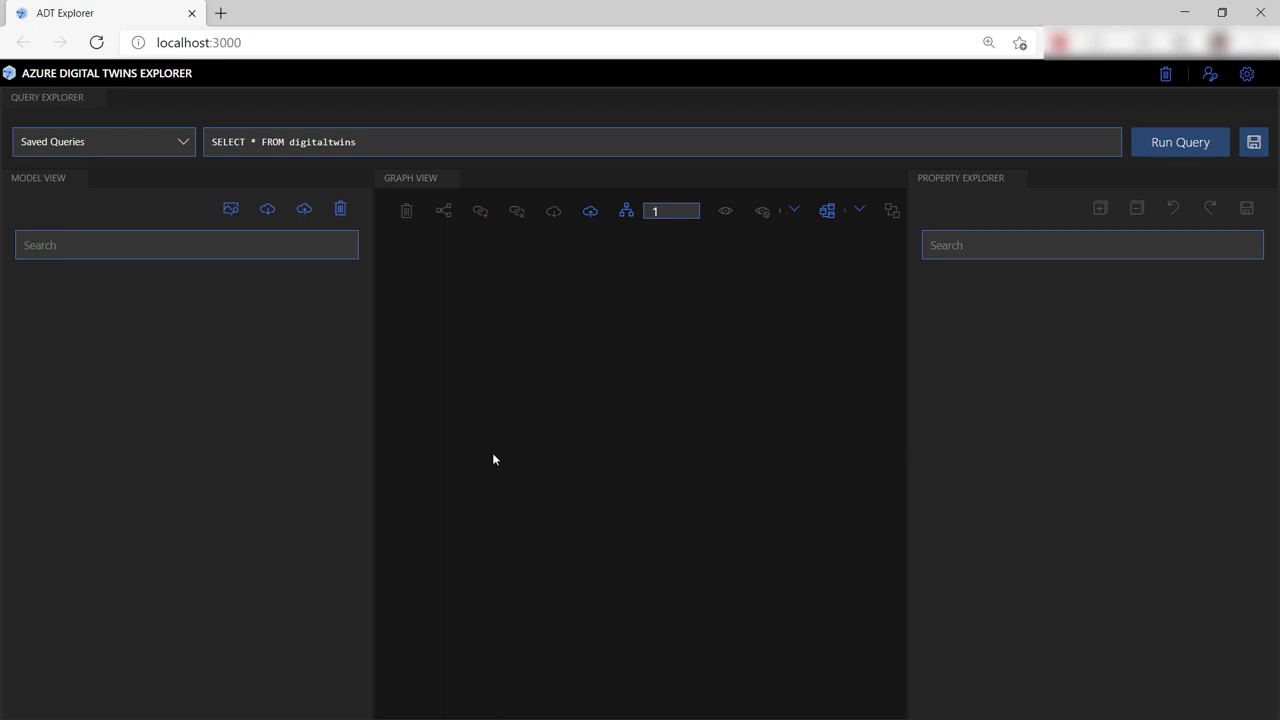
Upload the Floor.json and Room.json models from the examples folder.
{"action": "left_click", "coordinate": [305, 210]}
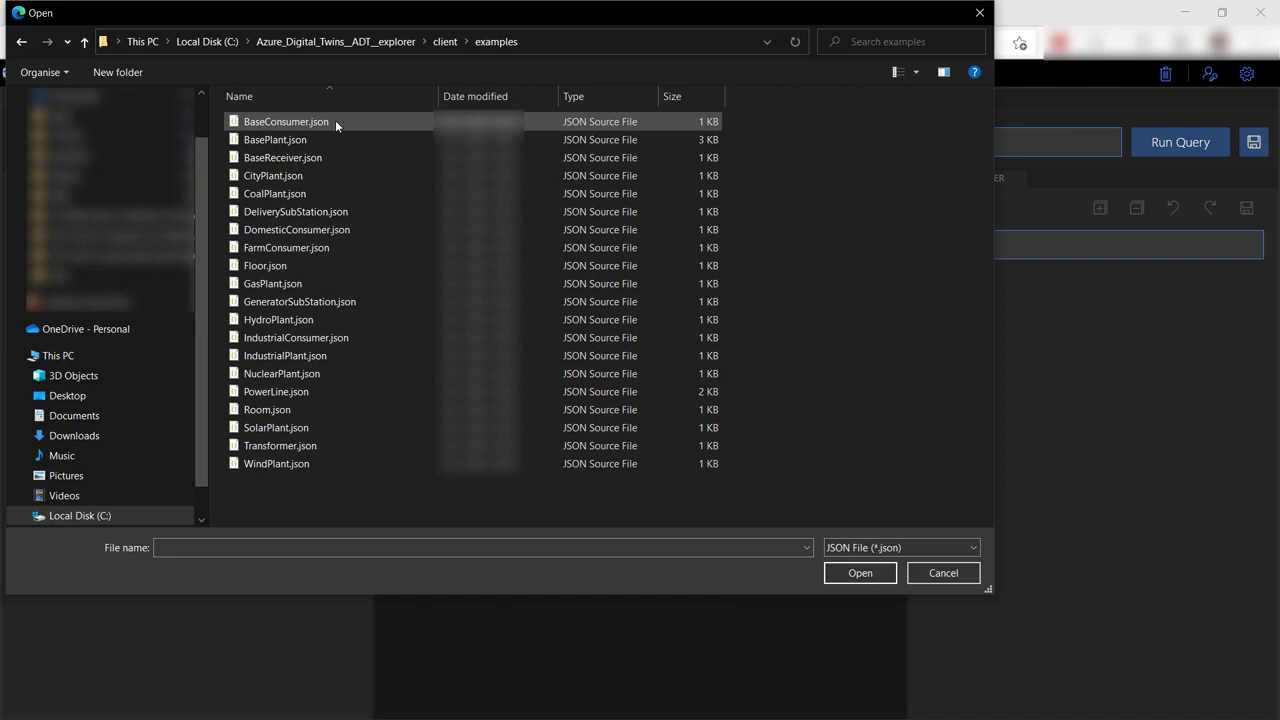
{"action": "left_click", "coordinate": [350, 266]}
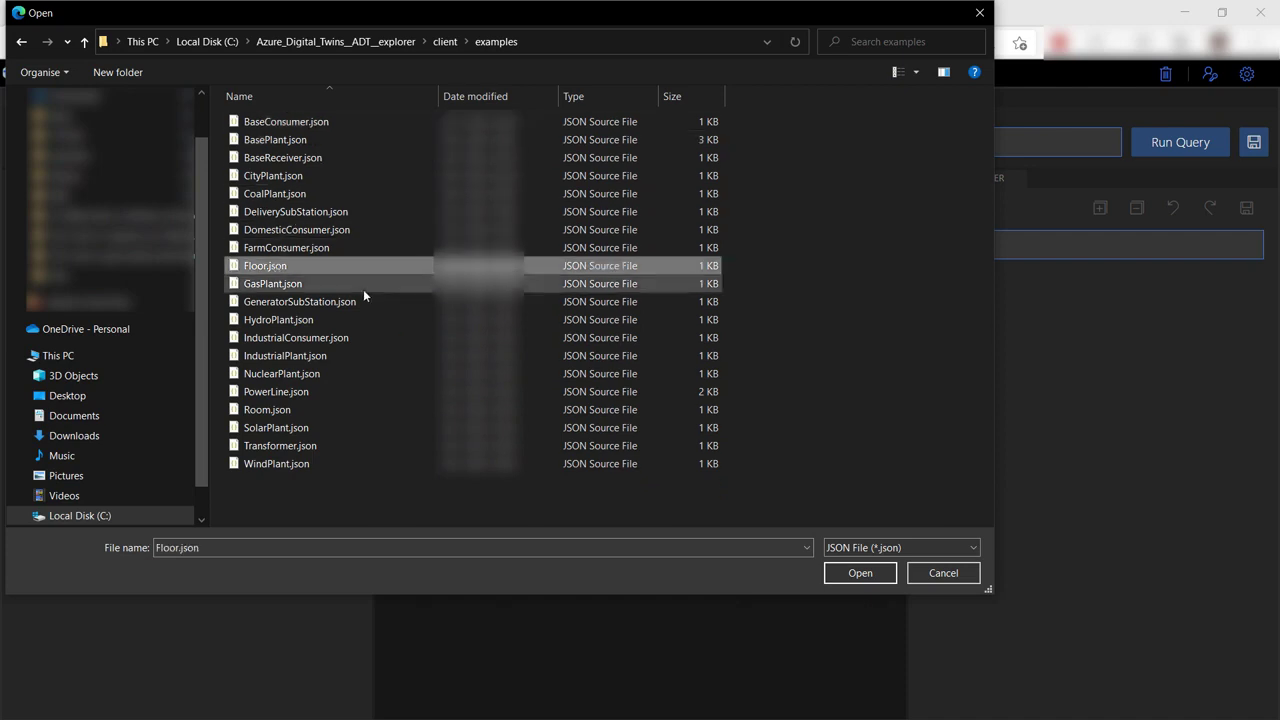
{"action": "left_click", "coordinate": [280, 410], "text": "ctrl"}
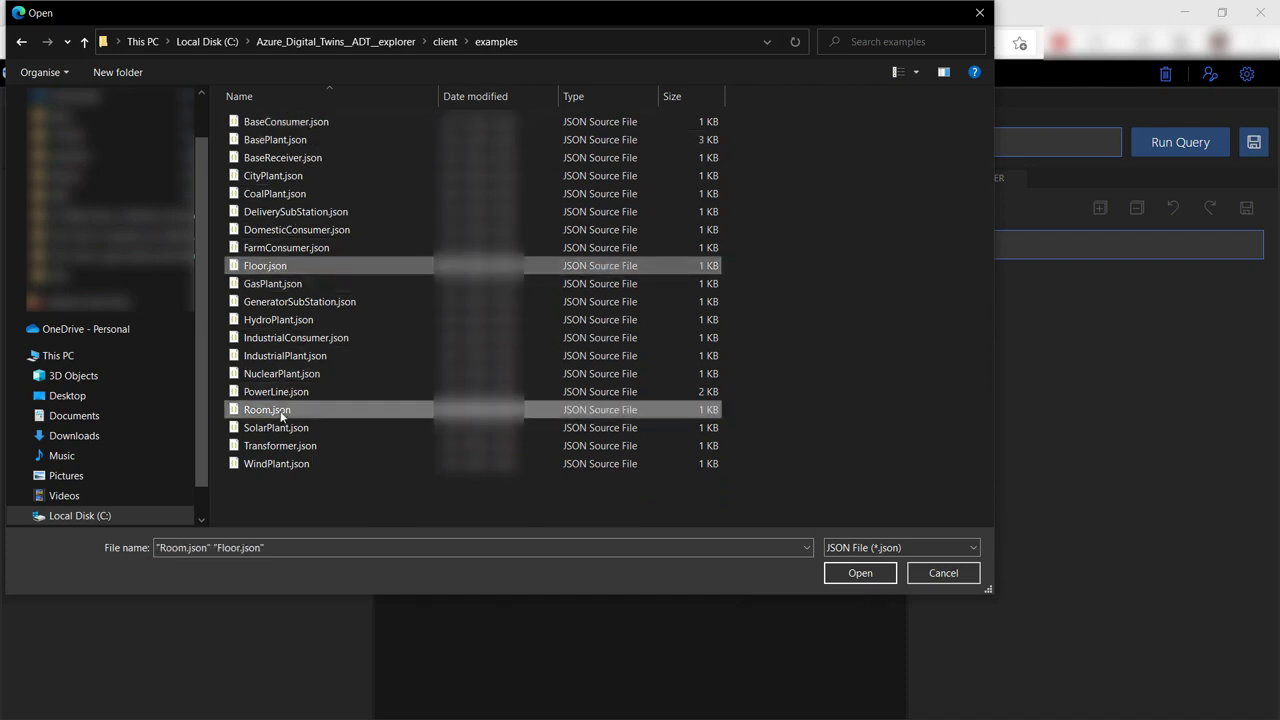
{"action": "left_click", "coordinate": [856, 574]}
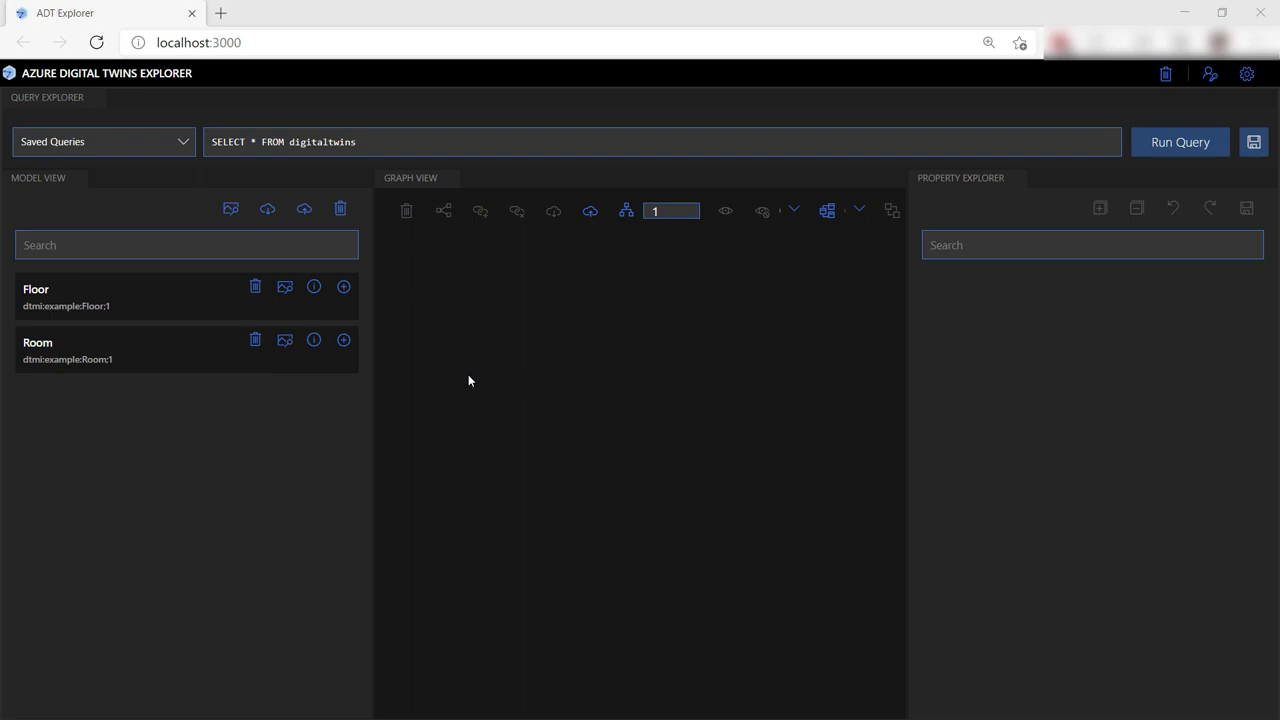
Import the twin graph from buildingScenario.xlsx and save the previewed graph to the instance.
{"action": "left_click", "coordinate": [590, 217]}
{"action": "left_click", "coordinate": [341, 177]}
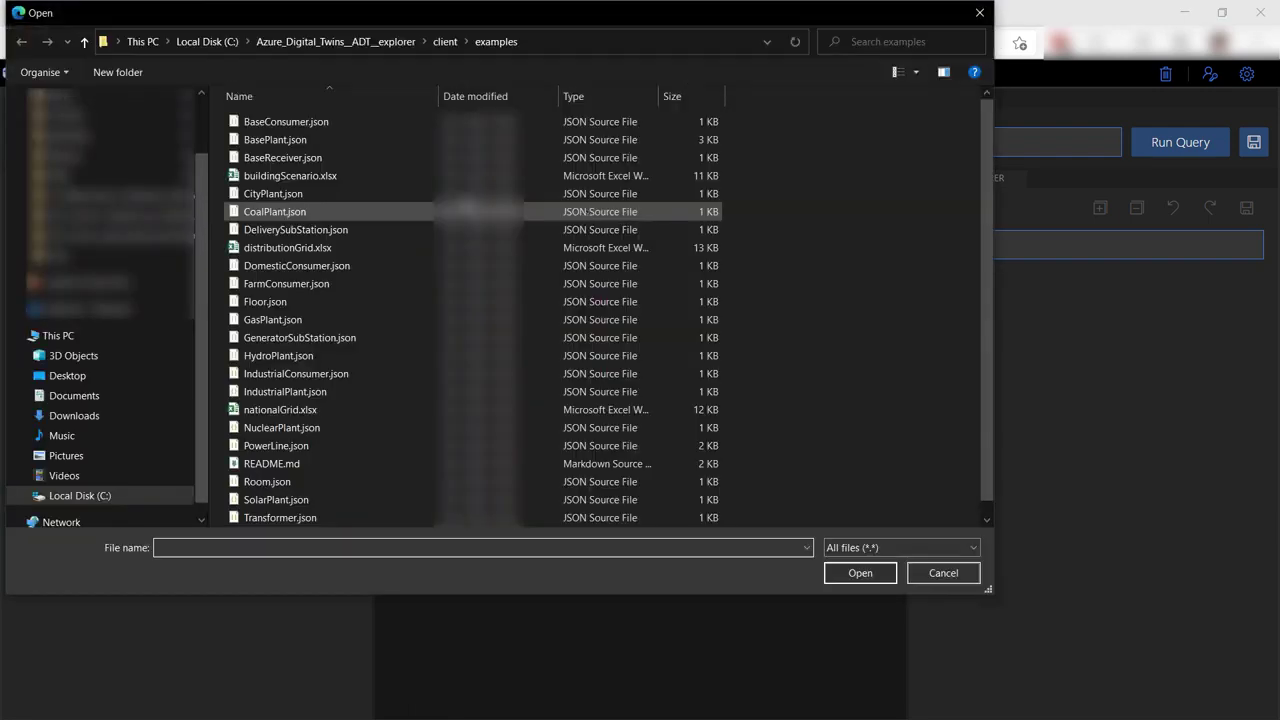
{"action": "left_click", "coordinate": [858, 573]}
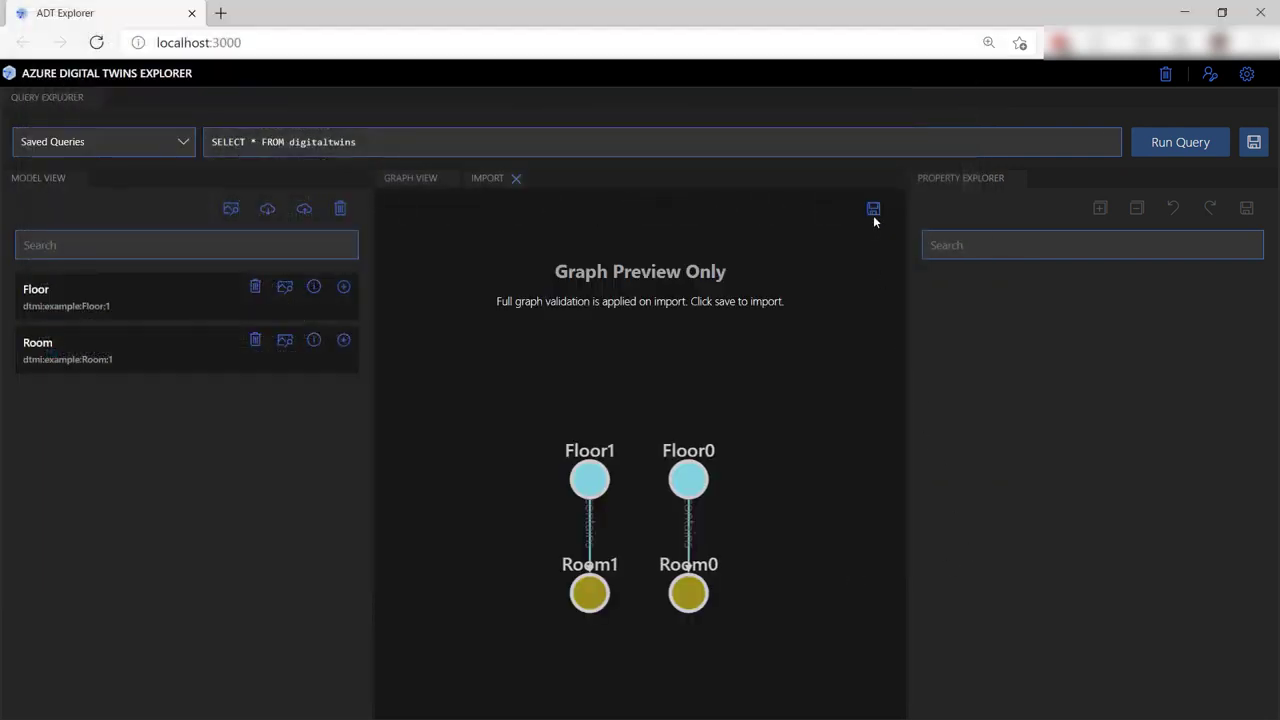
{"action": "left_click", "coordinate": [873, 212]}
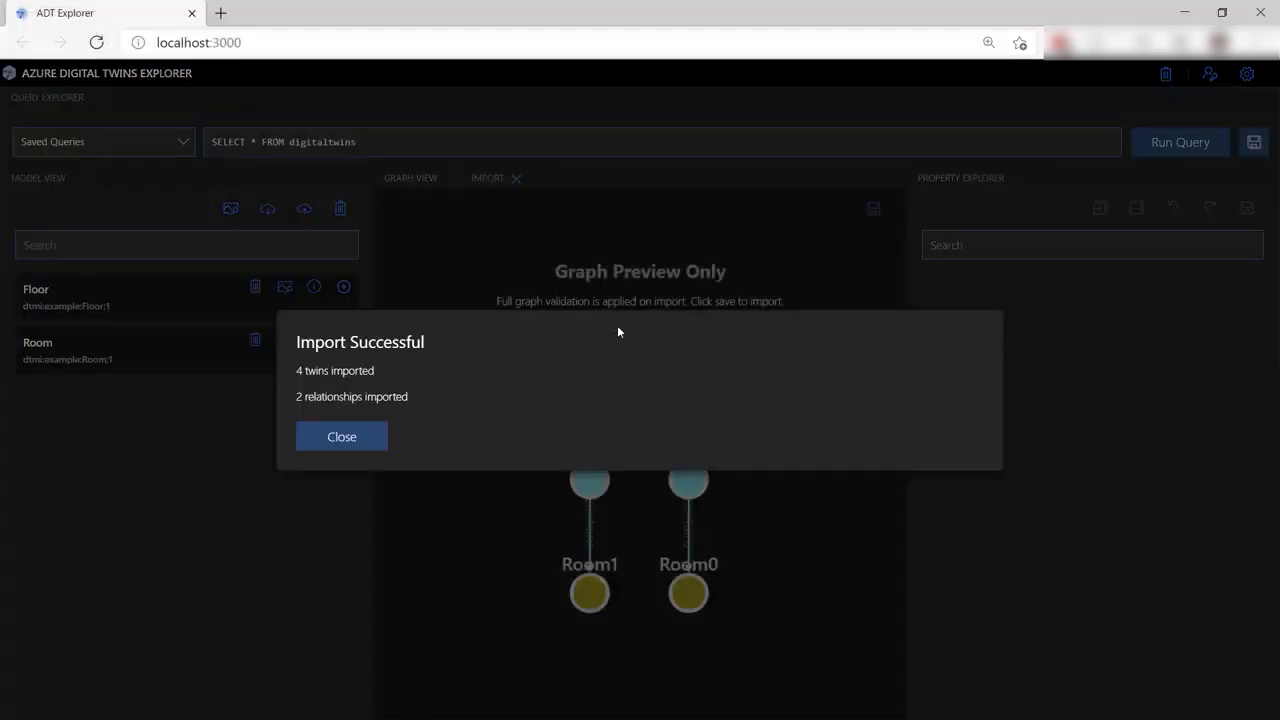
{"action": "left_click", "coordinate": [343, 437]}
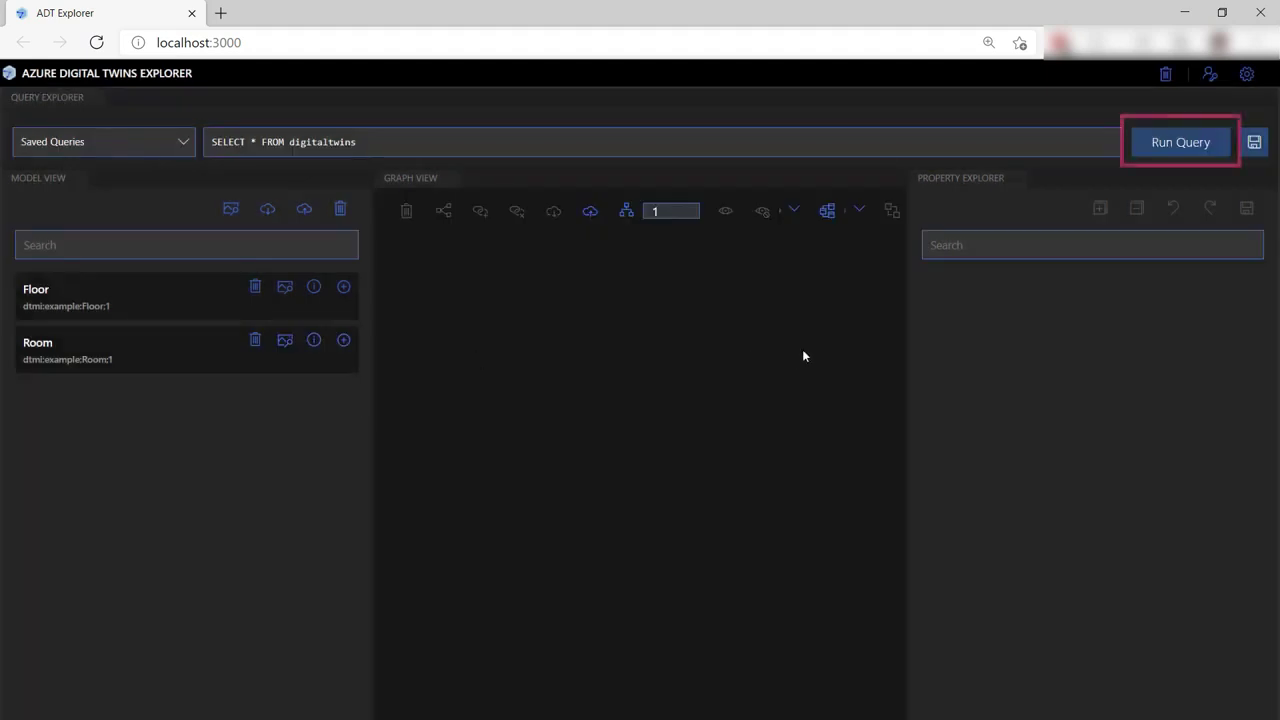
Run the query "SELECT * FROM digitaltwins" and examine the properties of the Room0 and Room1 twins.
{"action": "left_click", "coordinate": [1155, 145]}
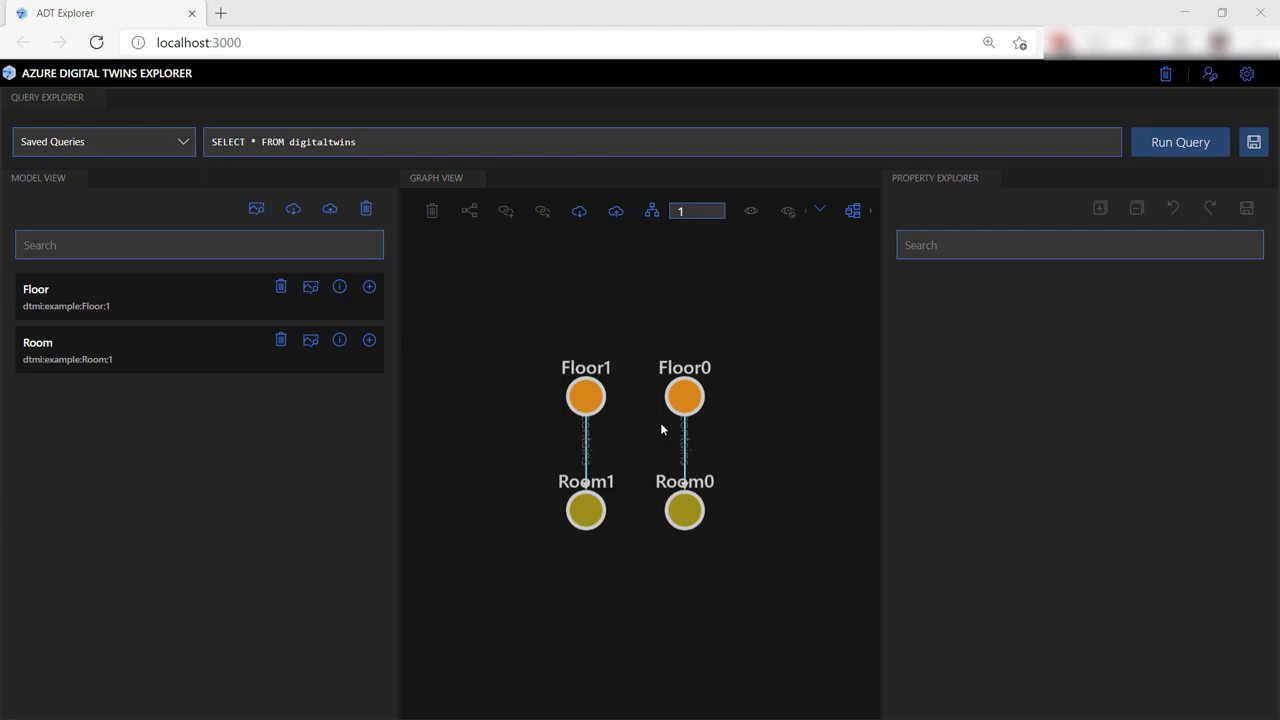
{"action": "left_click", "coordinate": [690, 512]}
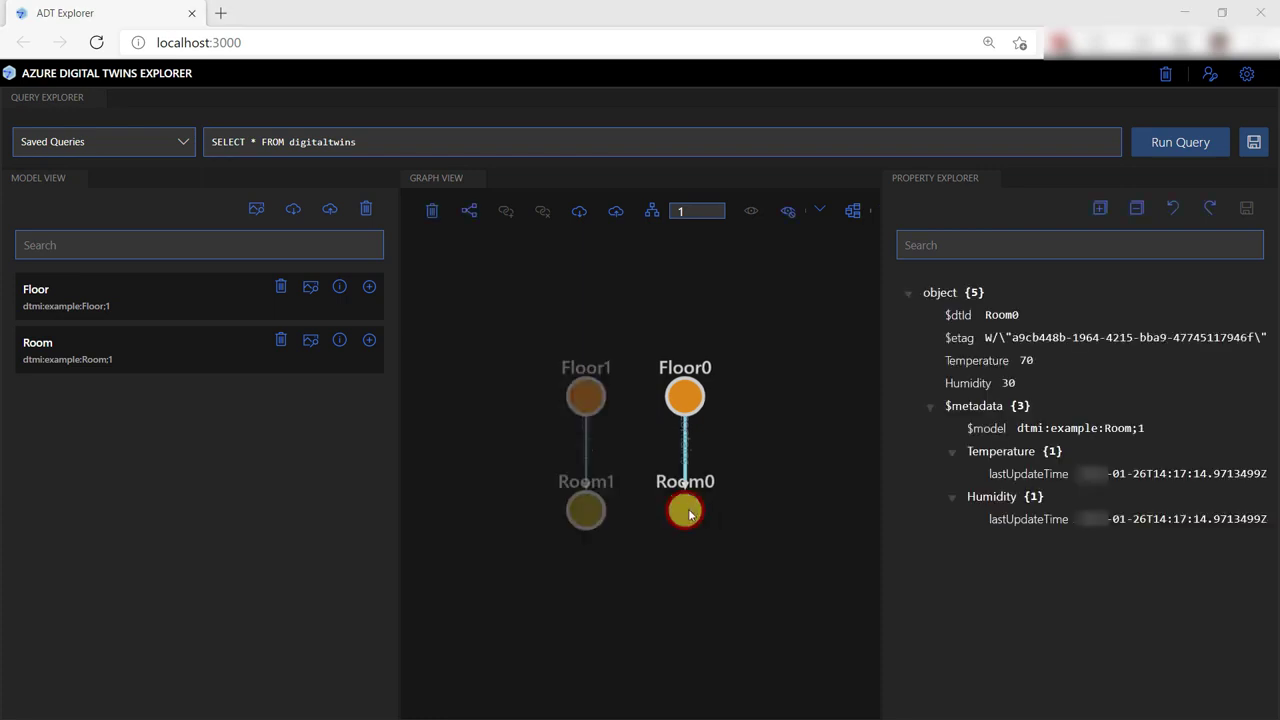
{"action": "left_click", "coordinate": [589, 509]}
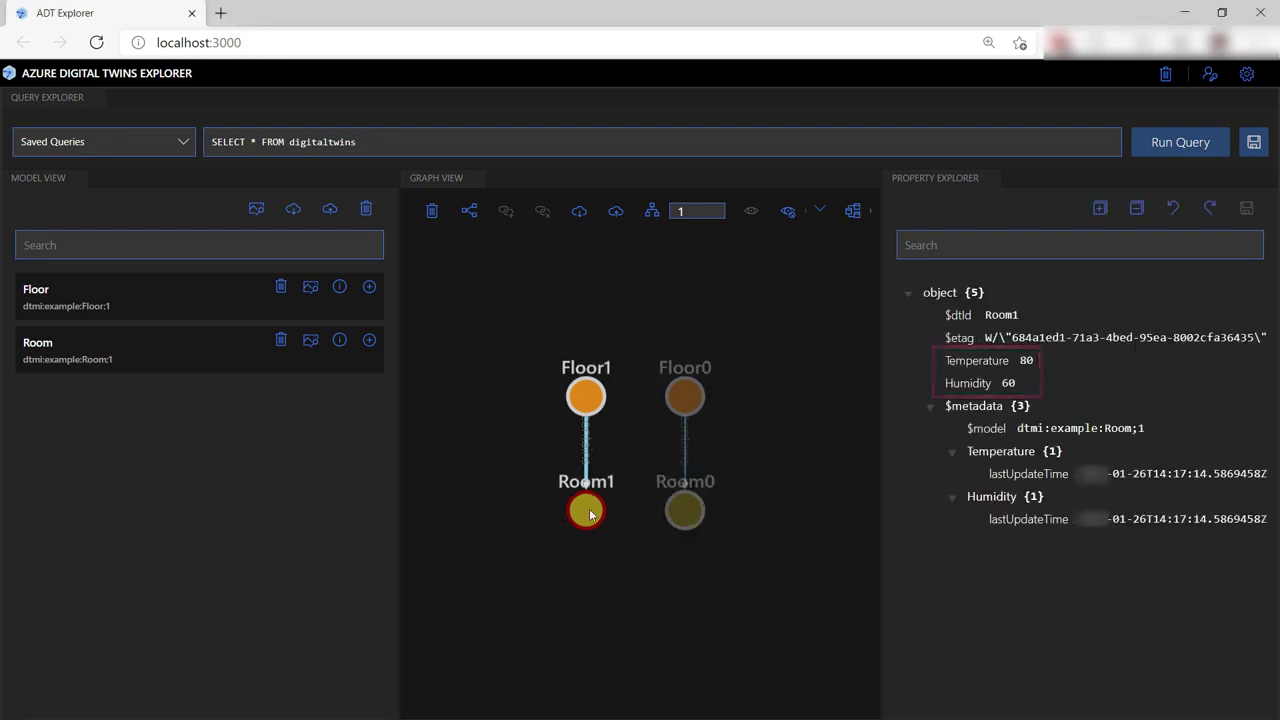
Extend the query to "SELECT * FROM digitaltwins T WHERE T.Temperature > 75" and run it.
{"action": "left_click", "coordinate": [417, 151]}
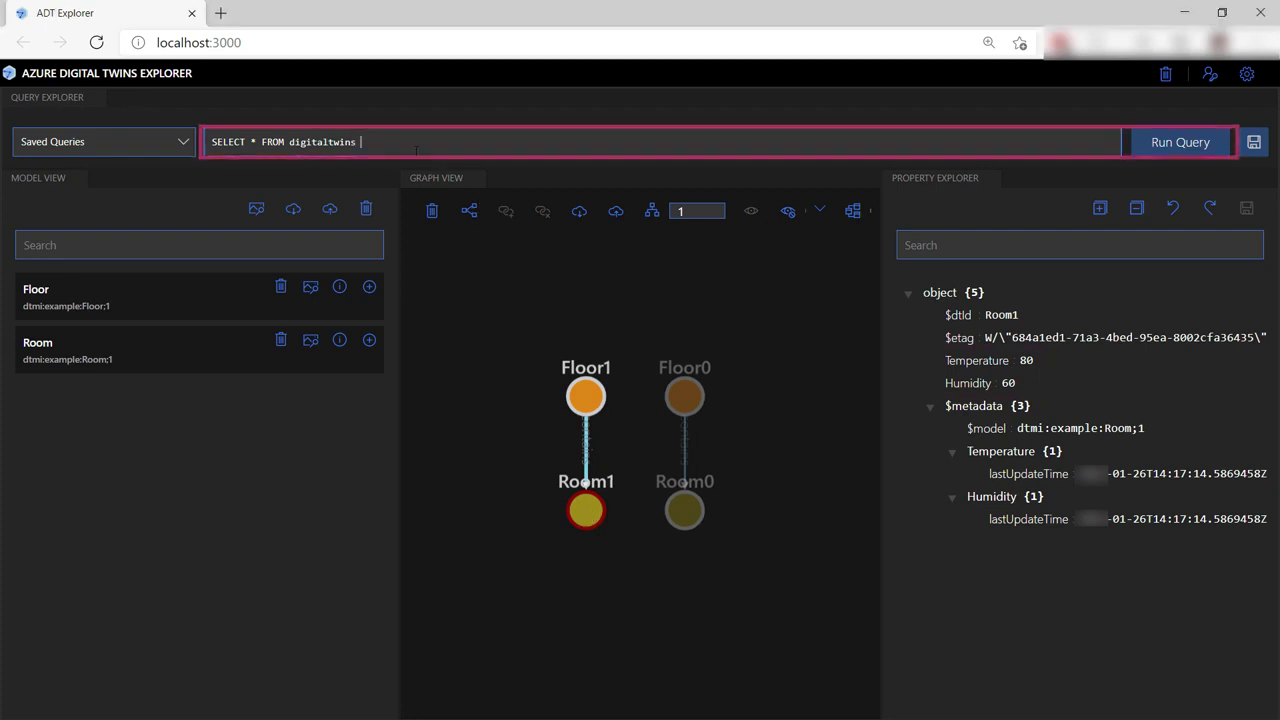
{"action": "type", "text": "T WHERE T.Temperature > 75"}
{"action": "left_click", "coordinate": [1168, 152]}
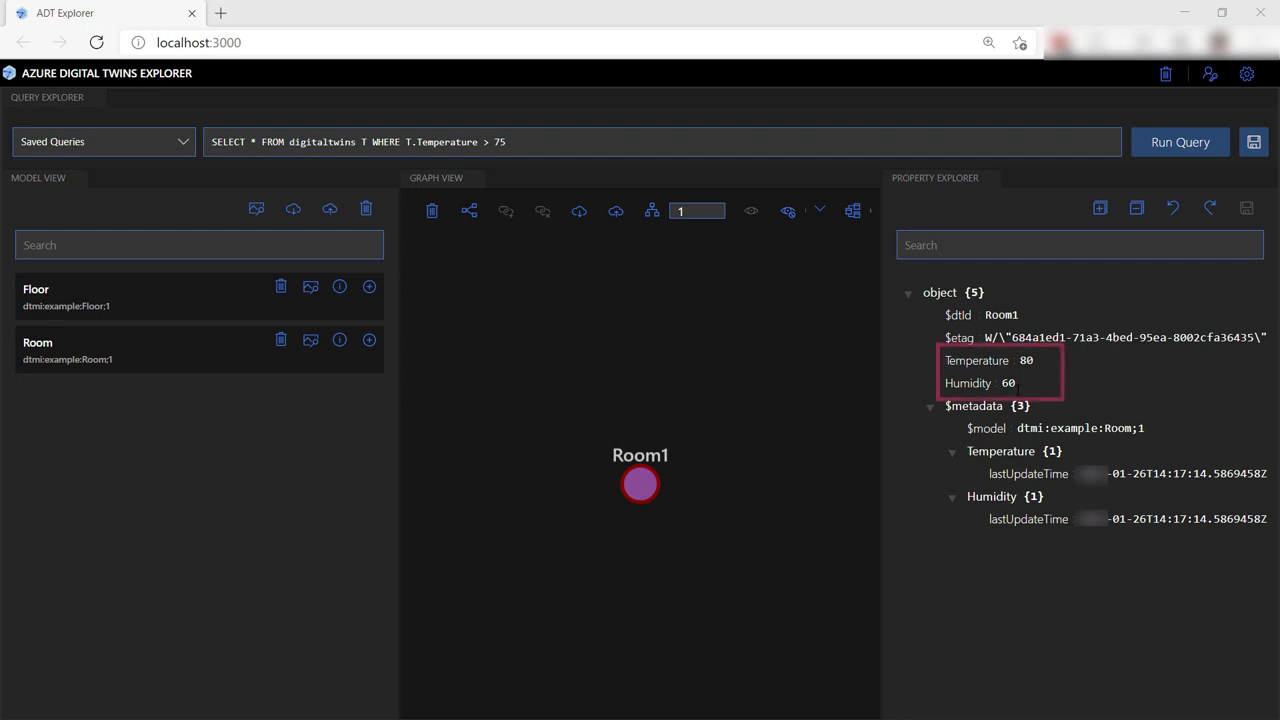
Set Room1's Temperature property to 70, save the patch, and rerun the temperature query.
{"action": "left_click", "coordinate": [1026, 360]}
{"action": "key", "text": "ctrl+a"}
{"action": "type", "text": "70"}
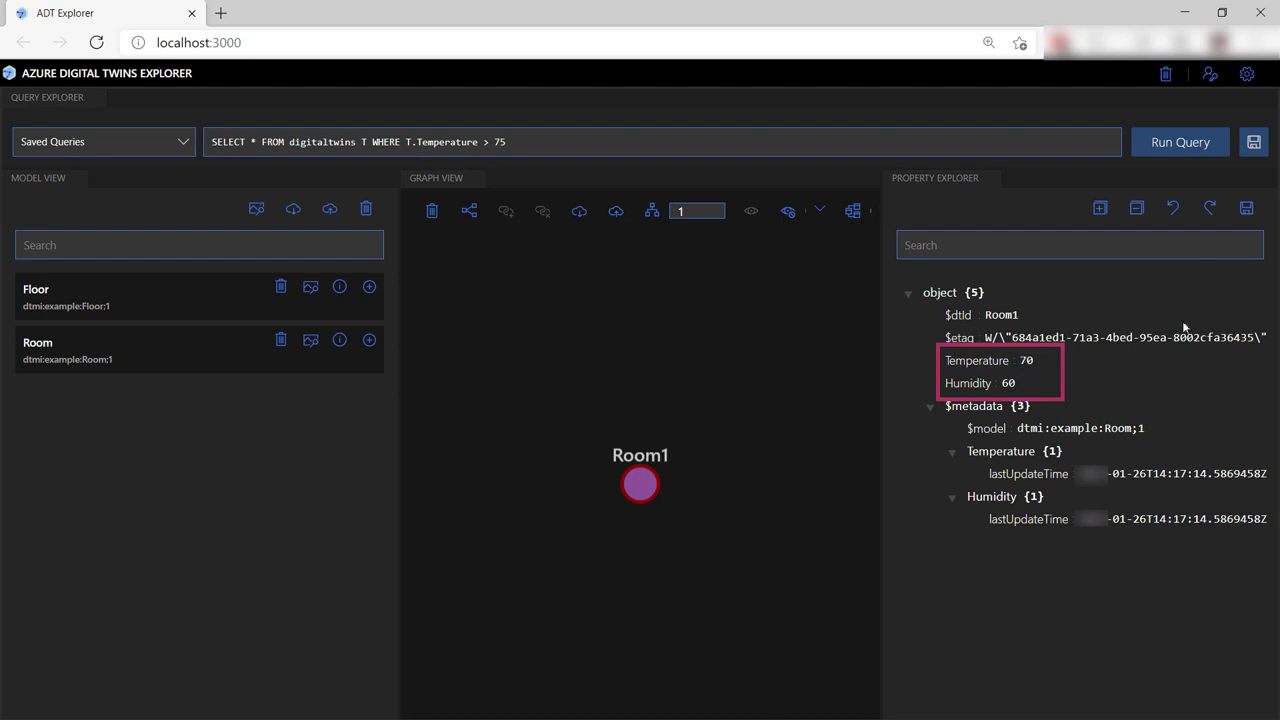
{"action": "left_click", "coordinate": [1247, 214]}
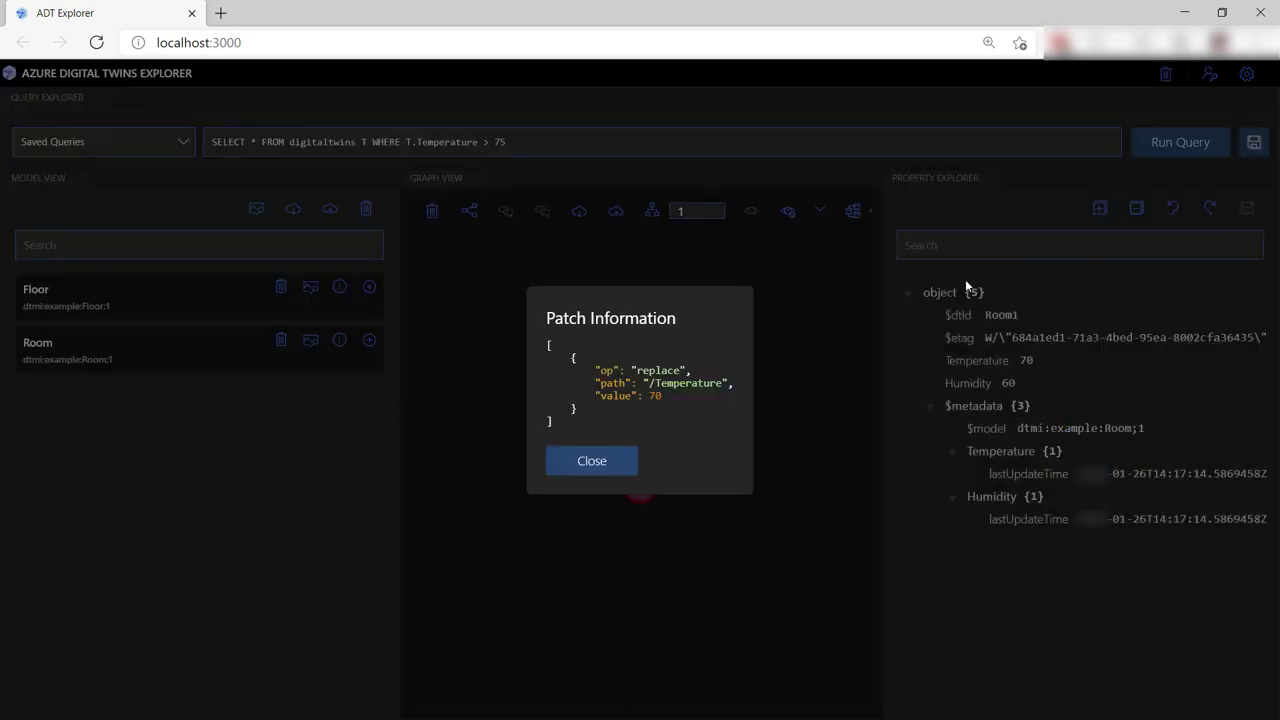
{"action": "left_click", "coordinate": [572, 466]}
{"action": "left_click", "coordinate": [1158, 145]}
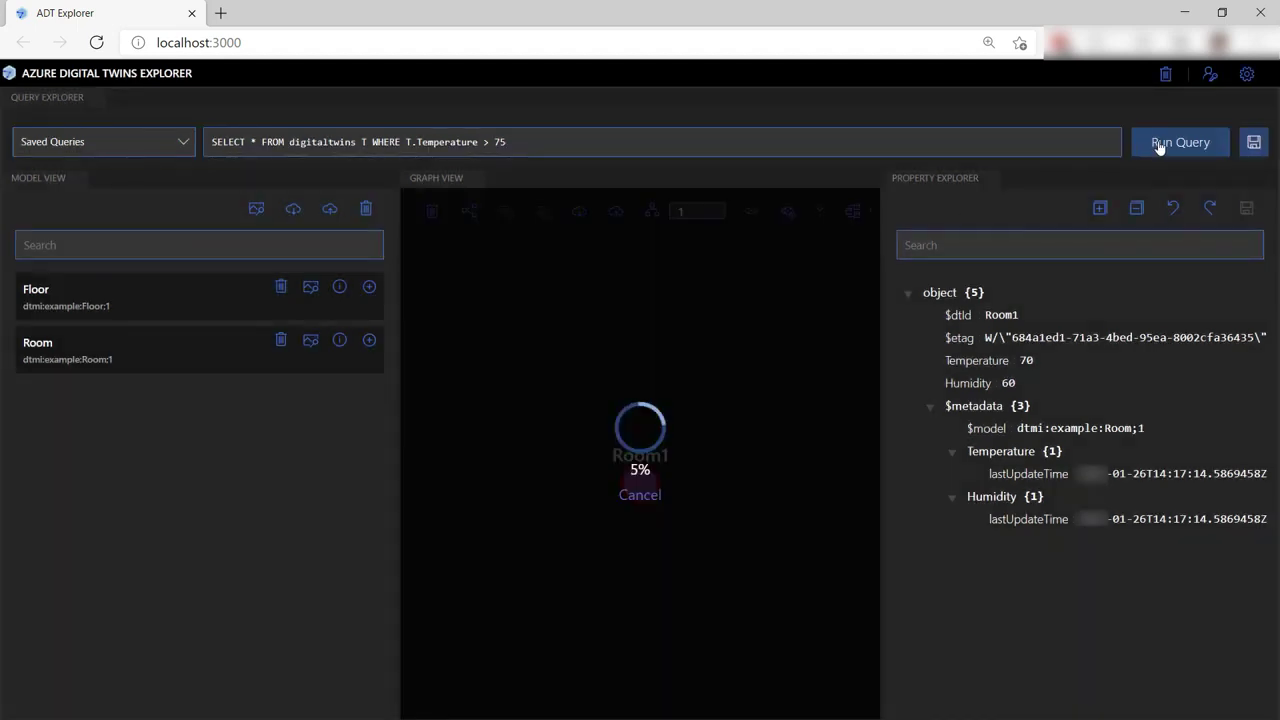